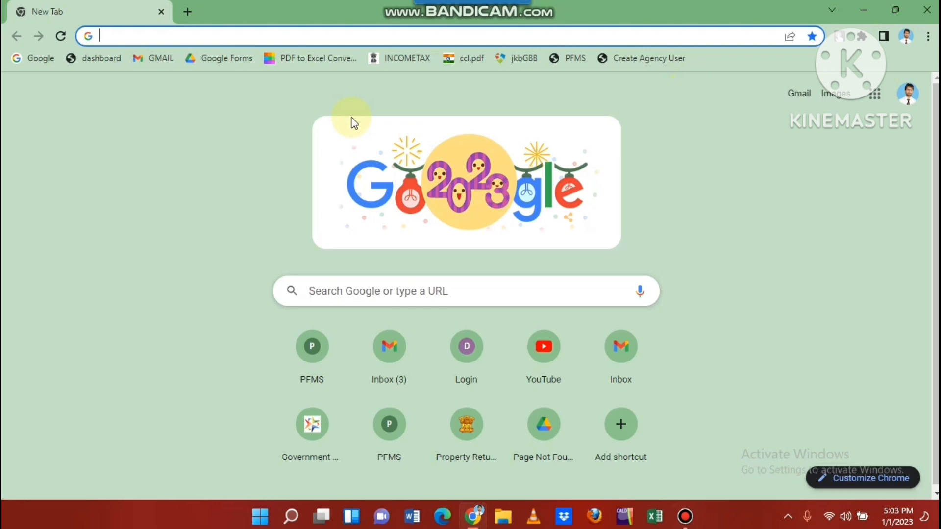
# Step: Open the Property Return System site at prs.jk.gov.in and bring up the employee login form
pyautogui.write('PRS')
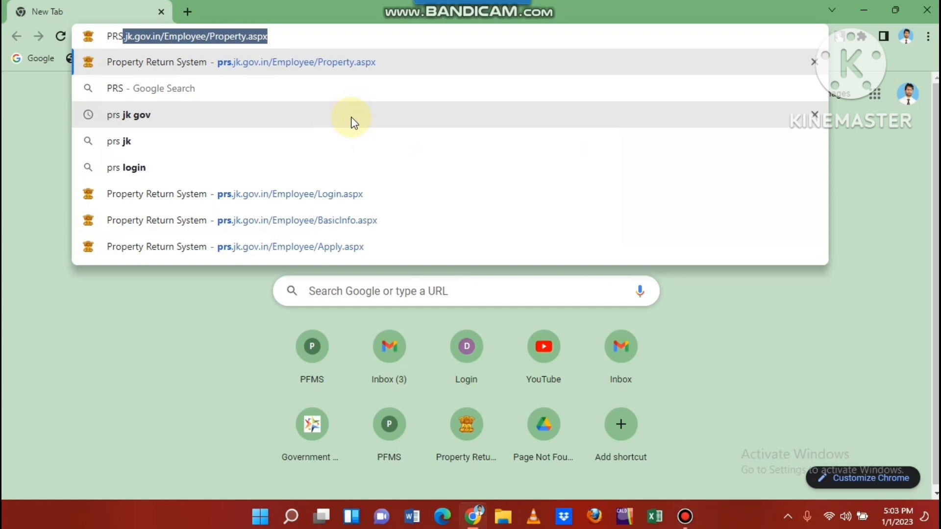
pyautogui.press('Return')
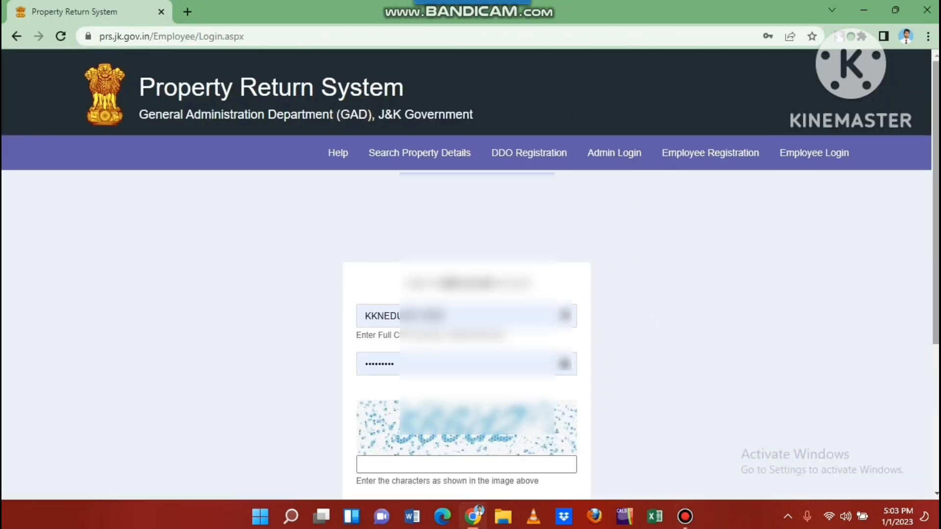
pyautogui.scroll(-3, 514, 238)
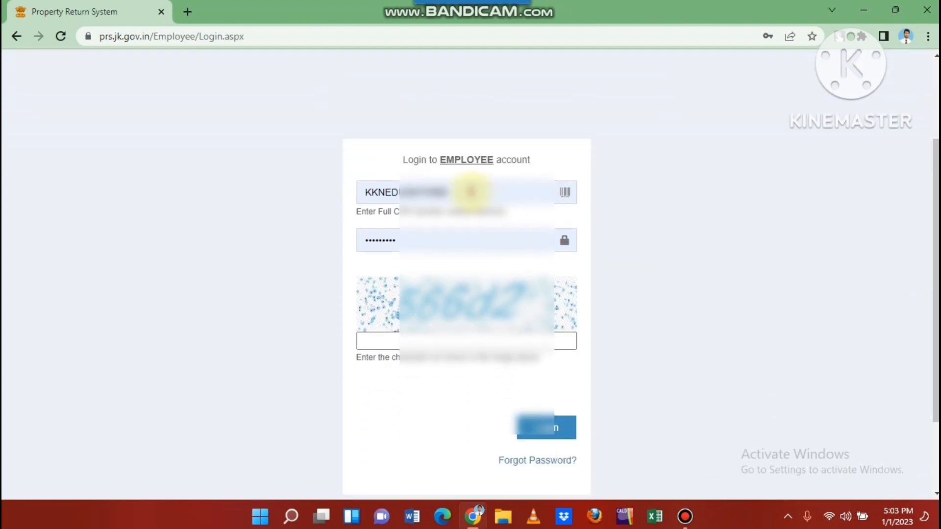
# Step: Fill in the saved employee ID and password, enter the image verification characters, and submit the employee login
pyautogui.click(468, 191)
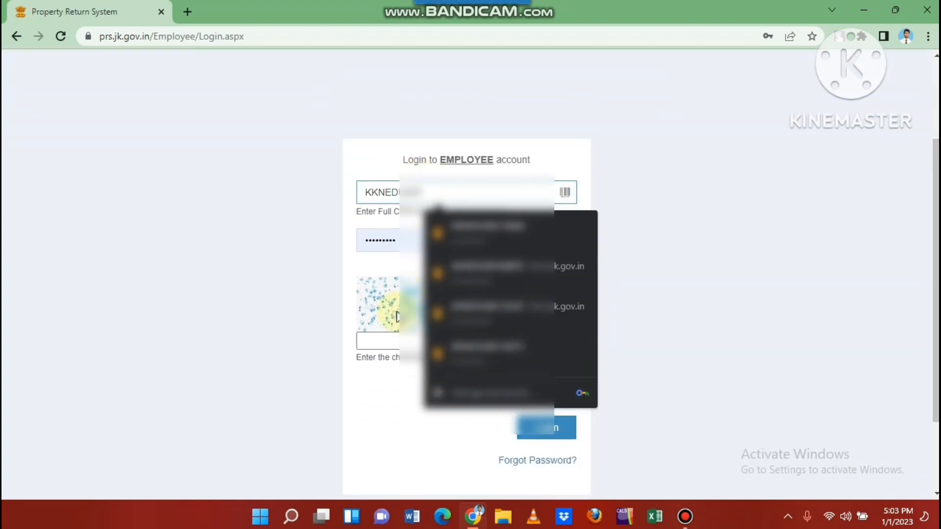
pyautogui.click(382, 339)
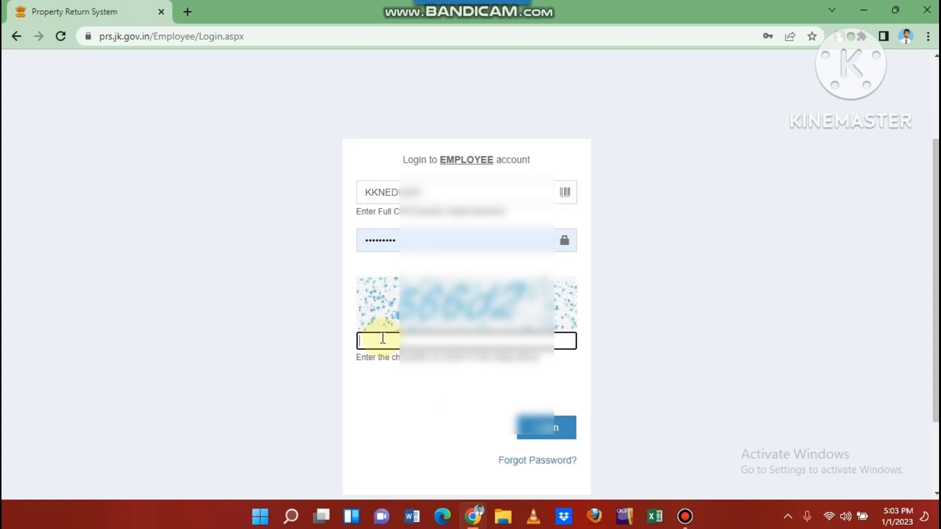
pyautogui.write('566D2')
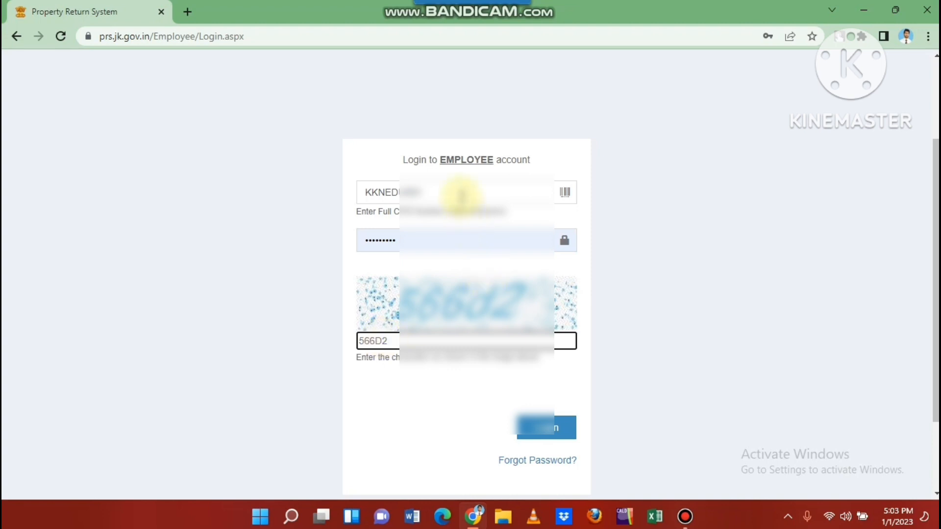
pyautogui.click(461, 196)
pyautogui.click(455, 230)
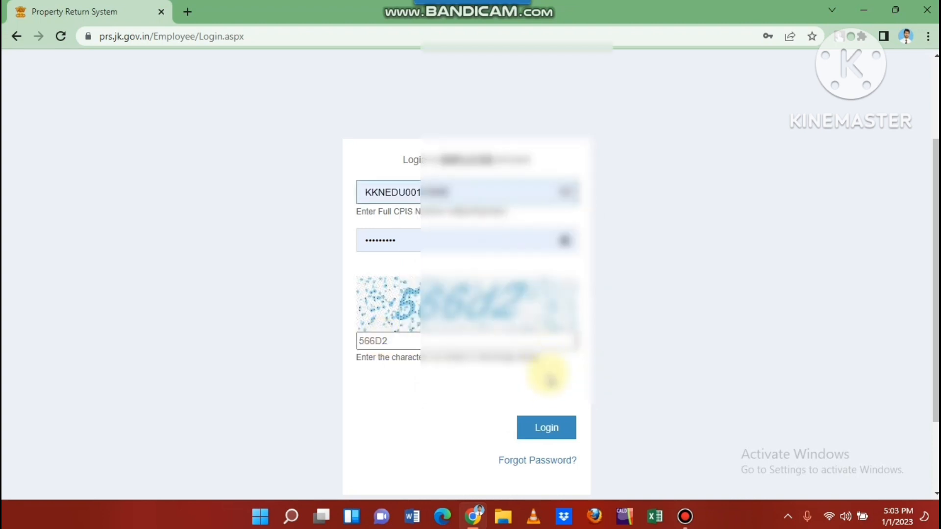
pyautogui.click(547, 427)
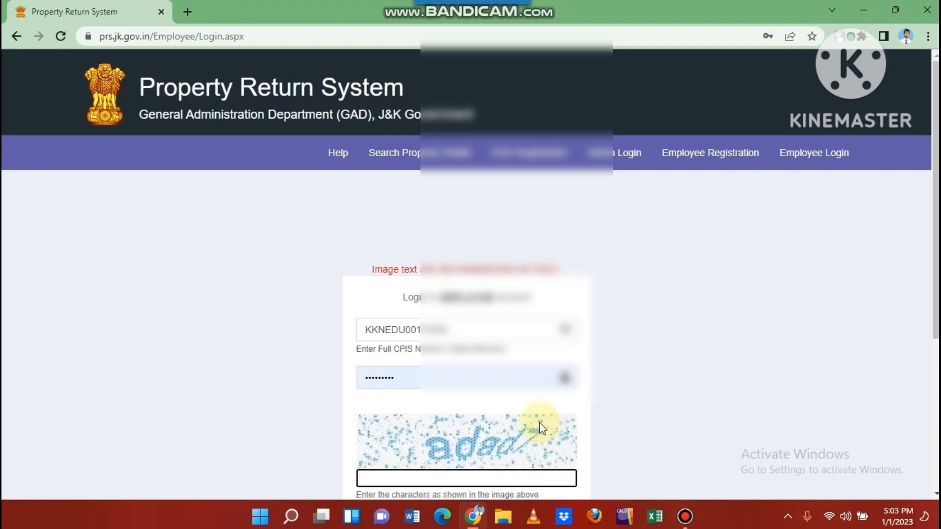
# Step: Minimize the recorder window, paste the one-time password into the OTP field, and log in
pyautogui.scroll(-5, 929, 204)
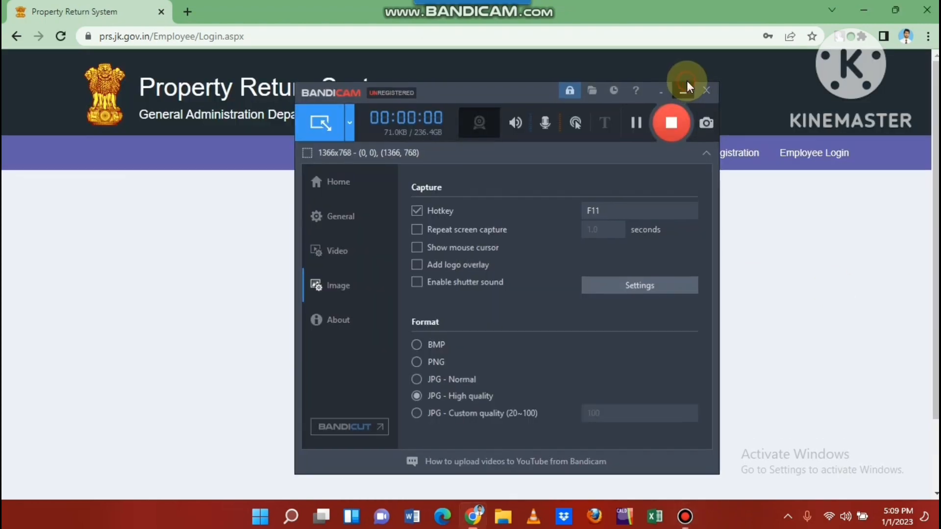
pyautogui.click(687, 81)
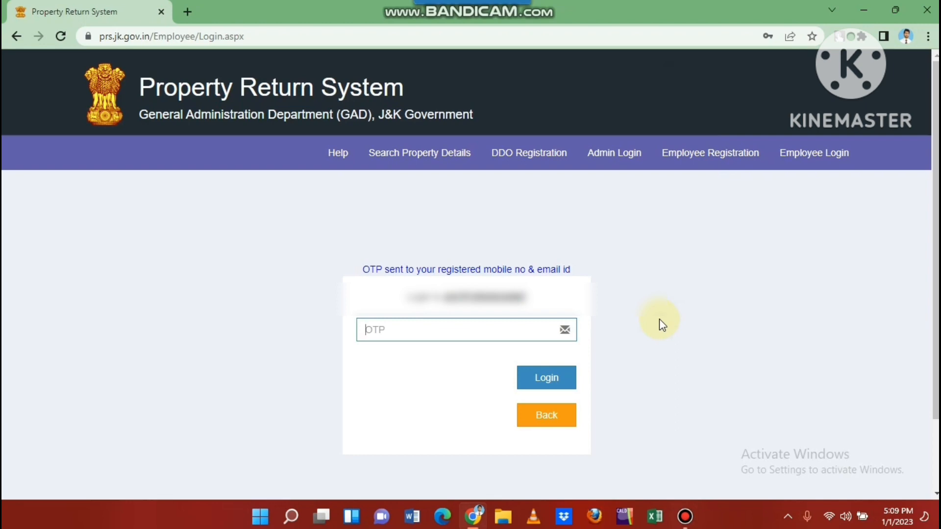
pyautogui.hotkey('ctrl', 'v')
pyautogui.click(536, 384)
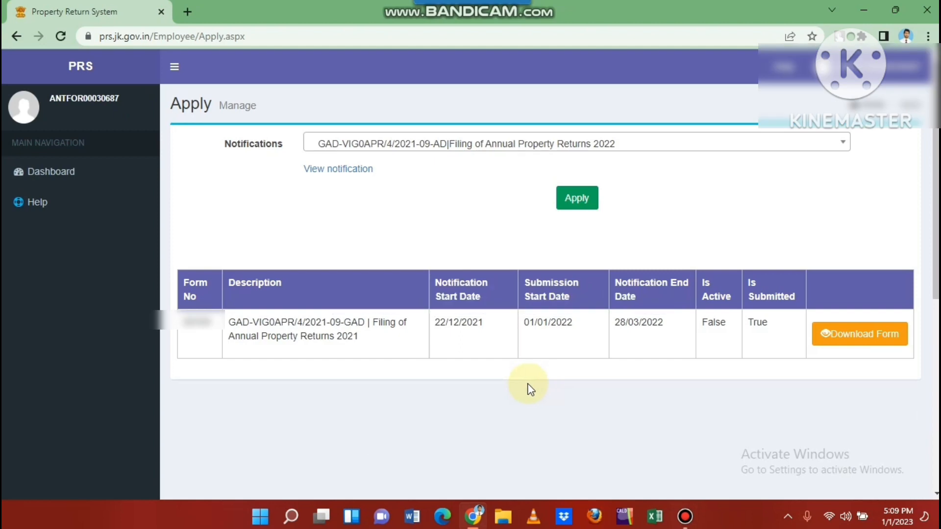
# Step: Apply for the notification "Filing of Annual Property Returns 2022"
pyautogui.doubleClick(196, 322)
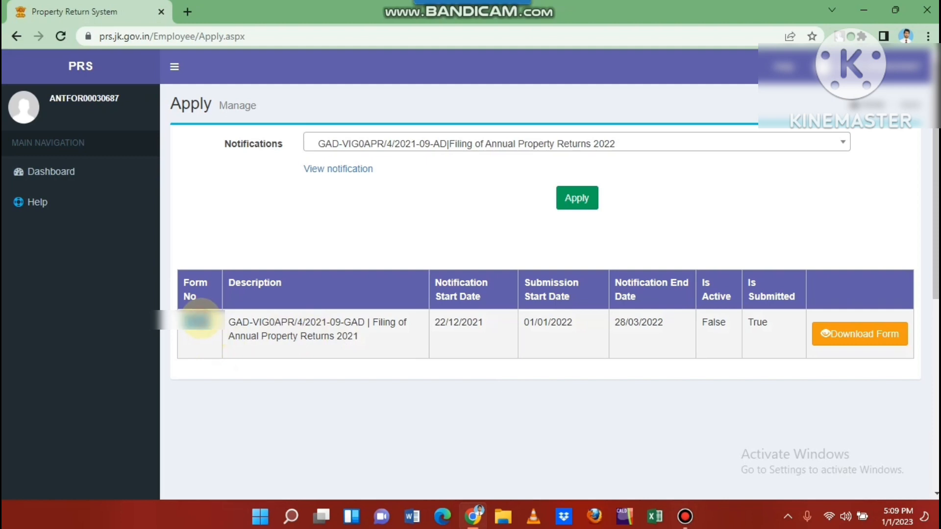
pyautogui.click(498, 351)
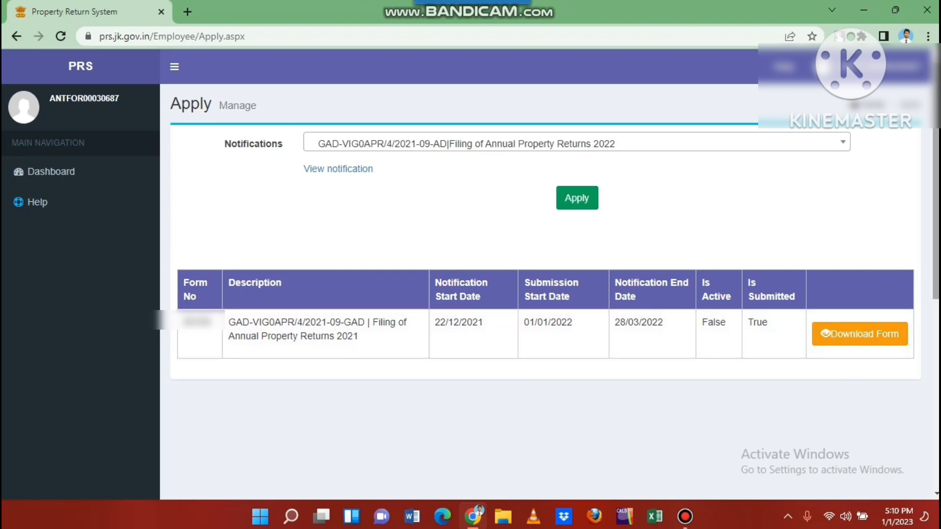
pyautogui.click(578, 202)
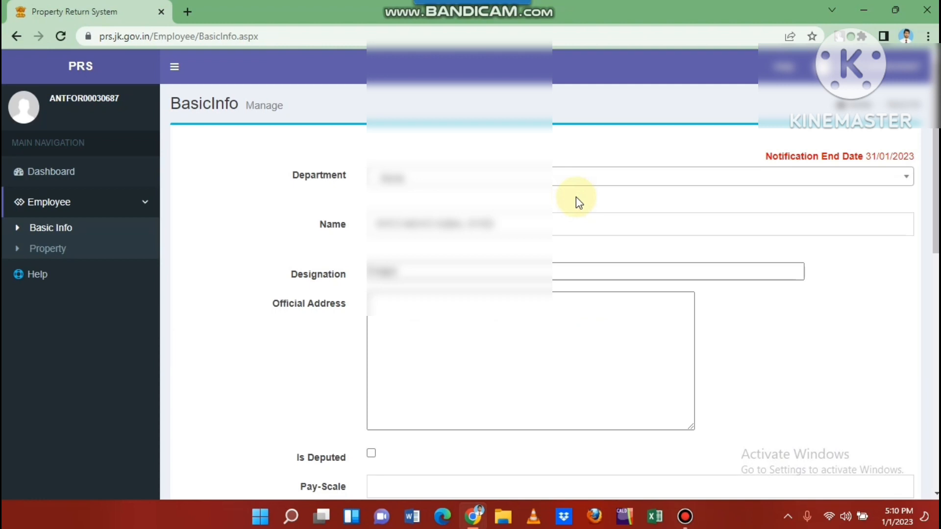
# Step: Search the Department list for "fo" and choose a matching department
pyautogui.click(570, 184)
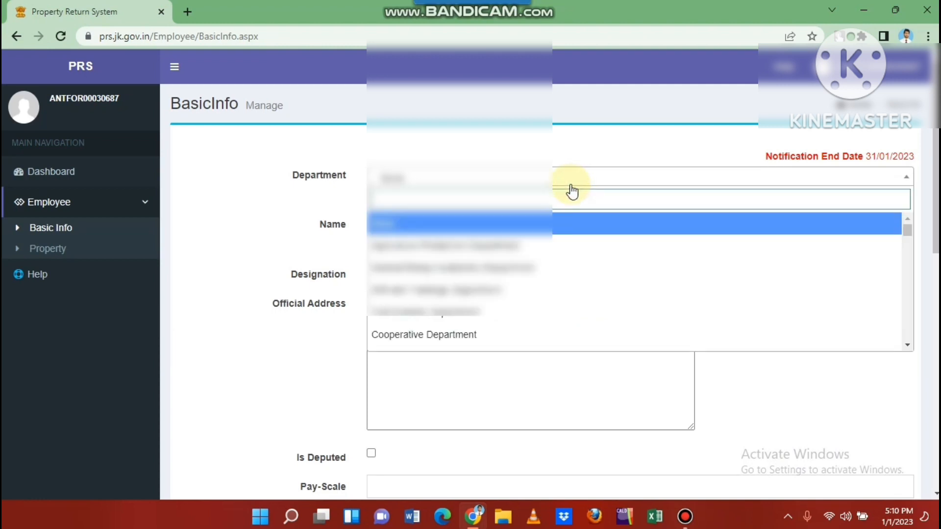
pyautogui.write('fo')
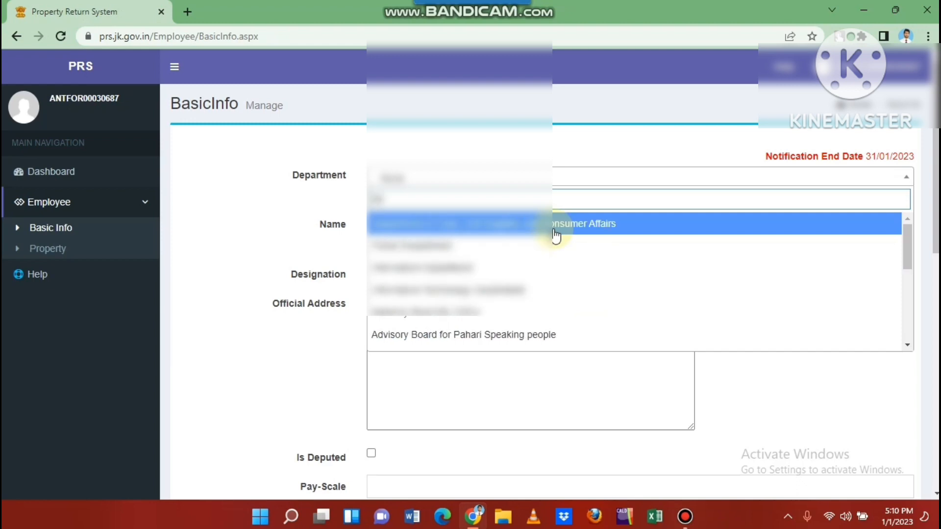
pyautogui.click(505, 222)
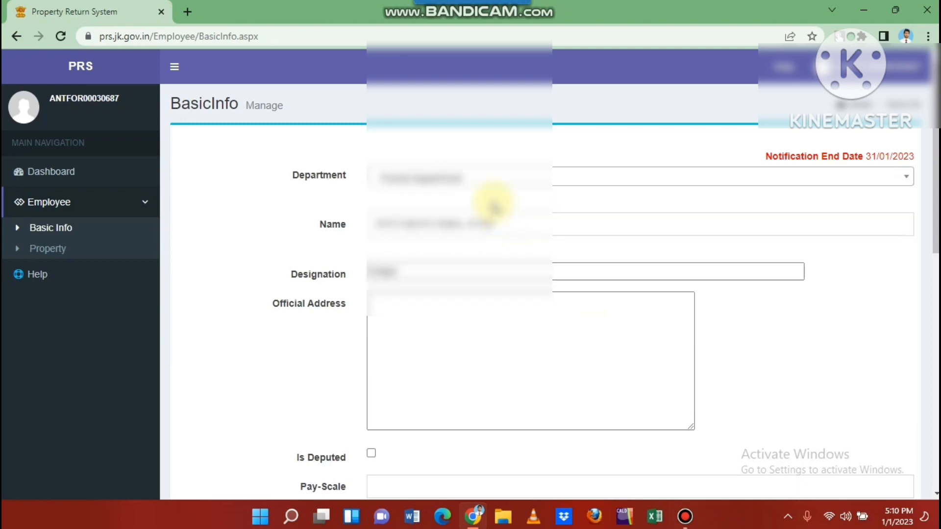
# Step: Search the Department list for "edu" and set the department to Education Department
pyautogui.click(473, 180)
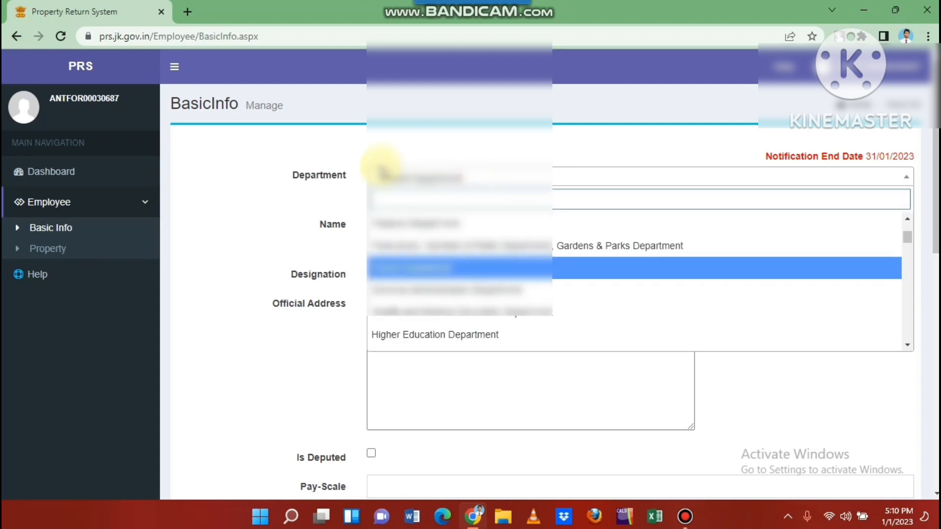
pyautogui.write('edu')
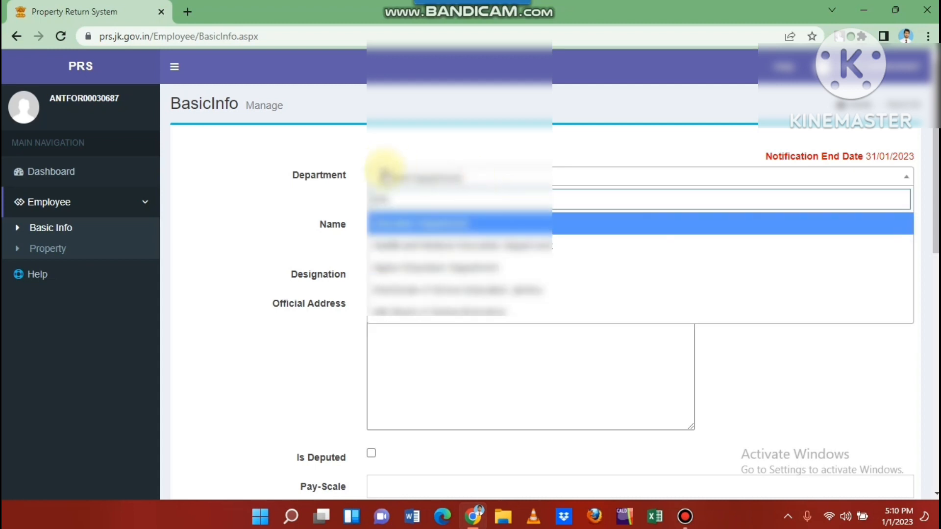
pyautogui.click(407, 225)
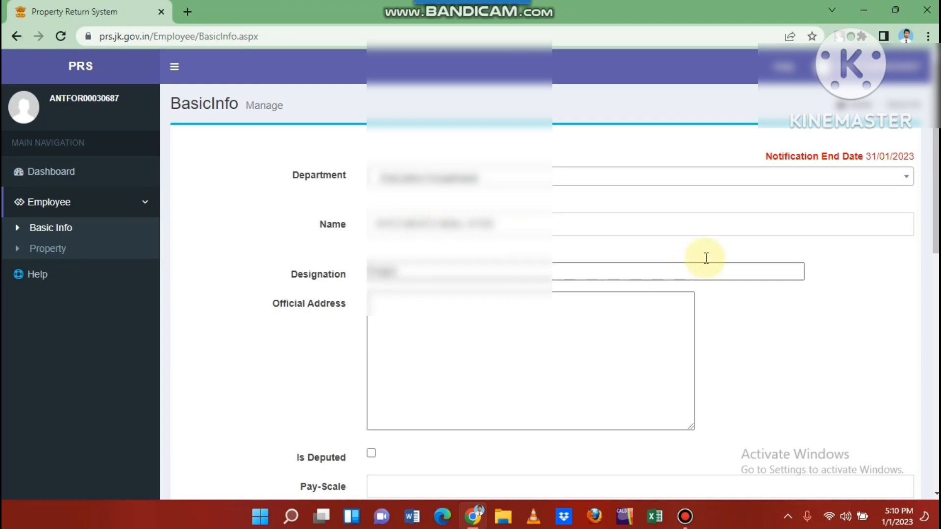
# Step: Fill in the employee's official address, replacing the first entry with a short abbreviation
pyautogui.scroll(-2, 706, 258)
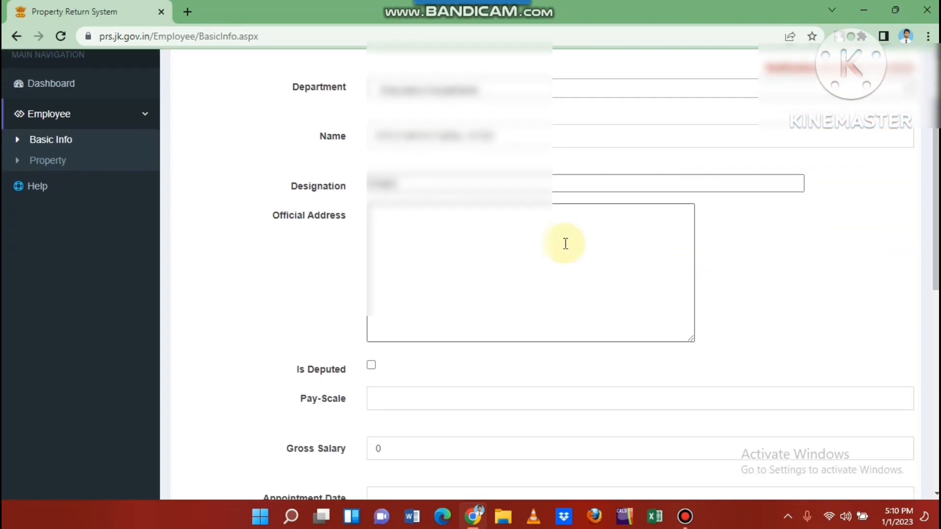
pyautogui.click(530, 241)
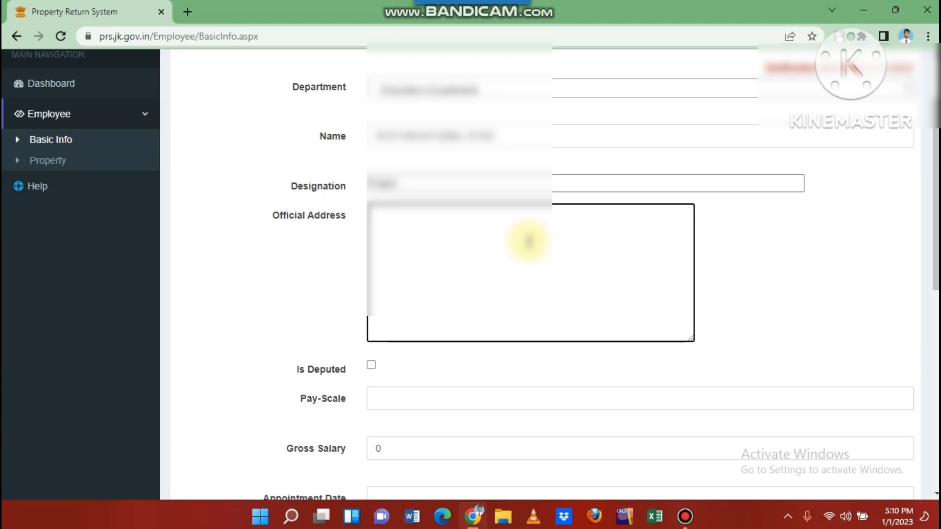
pyautogui.write('ghs Thath')
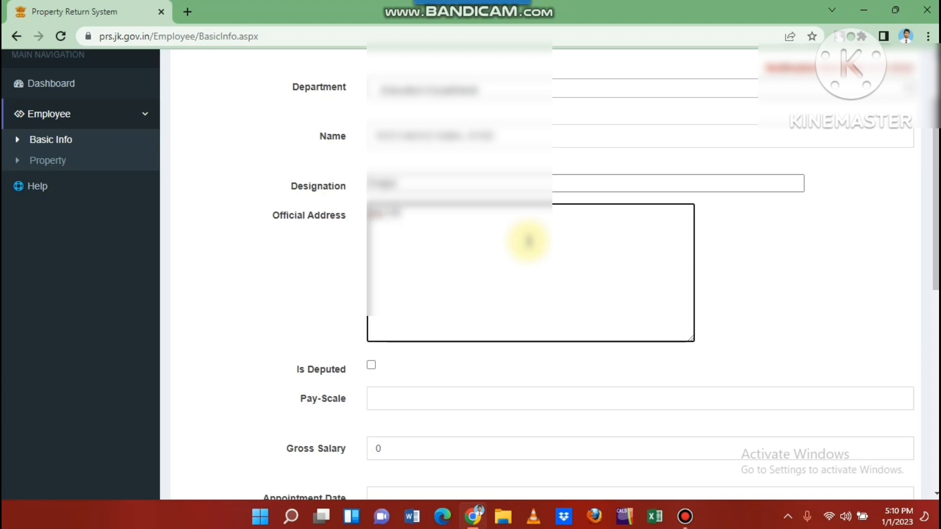
pyautogui.press('BackSpace')
pyautogui.press('BackSpace')
pyautogui.press('BackSpace')
pyautogui.press('BackSpace')
pyautogui.press('BackSpace')
pyautogui.press('BackSpace')
pyautogui.press('BackSpace')
pyautogui.press('BackSpace')
pyautogui.press('BackSpace')
pyautogui.write('GH')
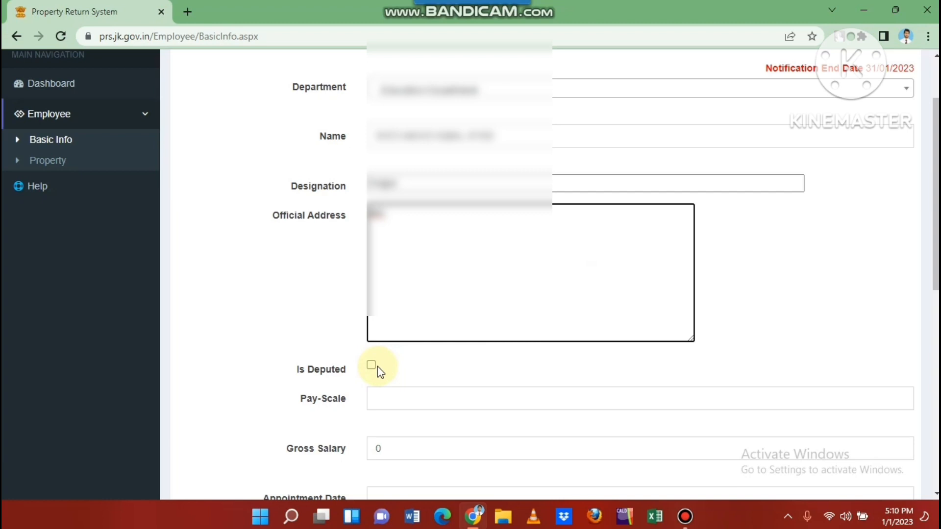
pyautogui.click(392, 394)
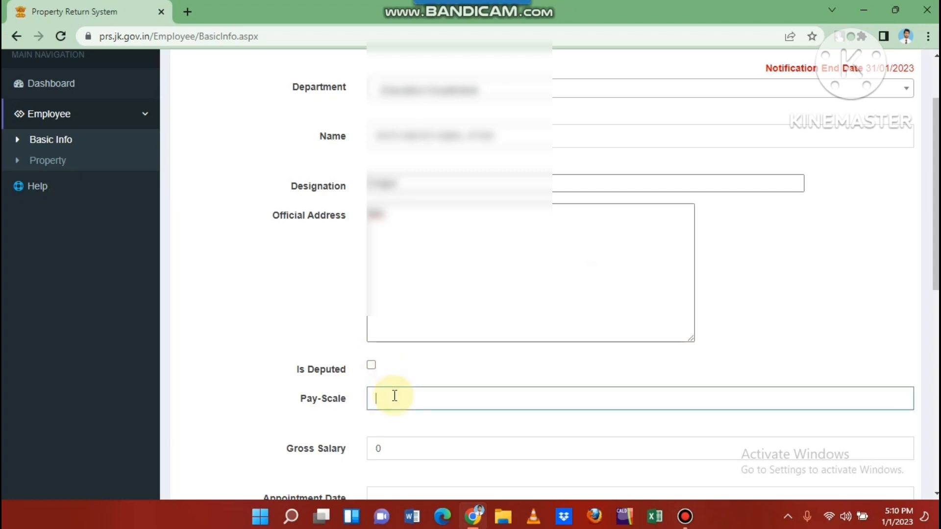
pyautogui.write('L5 29200-82500')
pyautogui.press('BackSpace')
pyautogui.press('BackSpace')
pyautogui.press('BackSpace')
pyautogui.press('BackSpace')
pyautogui.press('BackSpace')
pyautogui.write('92500')
# Step: Replace the default gross salary with 50000
pyautogui.click(410, 446)
pyautogui.press('BackSpace')
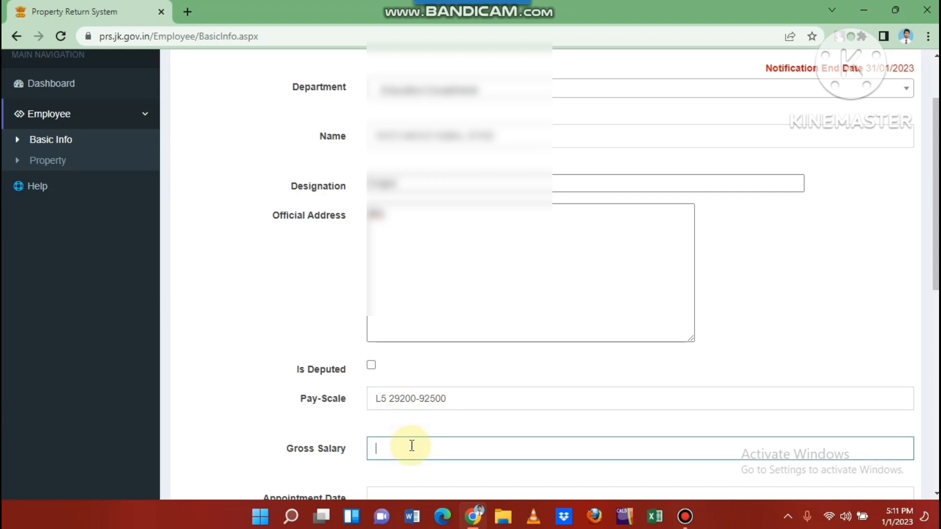
pyautogui.write('50000')
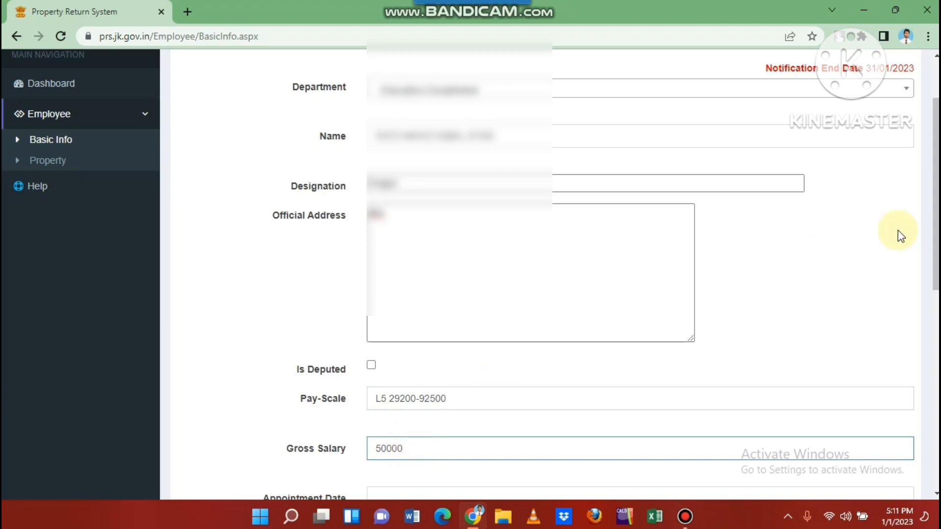
# Step: Set the appointment date to 01-05-2014
pyautogui.moveTo(936, 226); pyautogui.dragTo(936, 399)
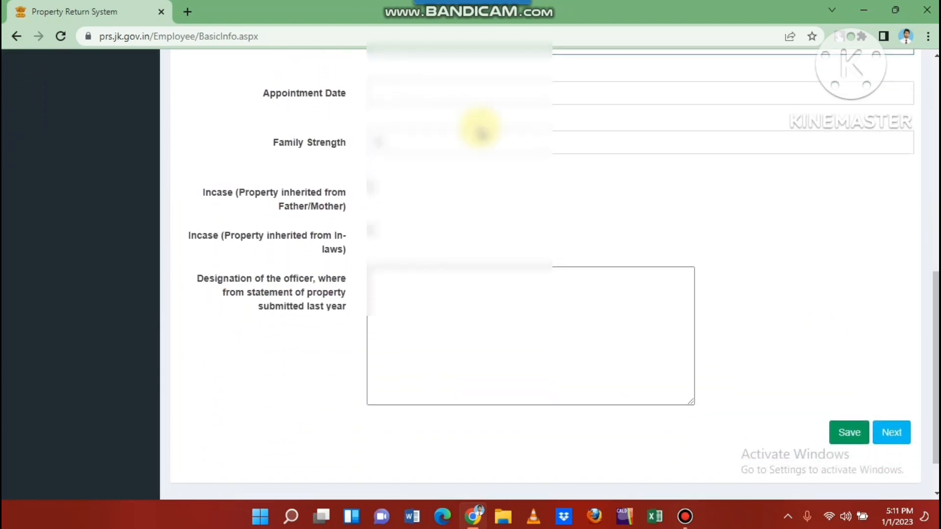
pyautogui.click(458, 98)
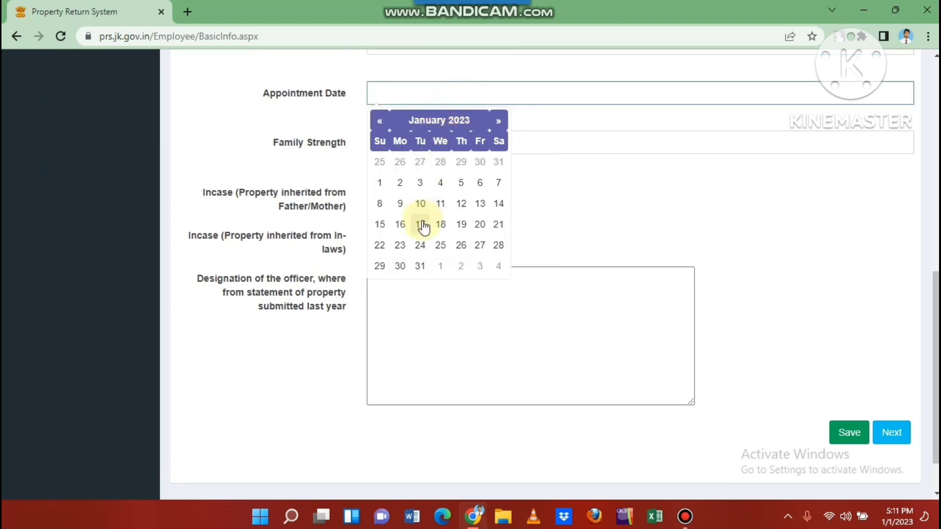
pyautogui.write('01-05-')
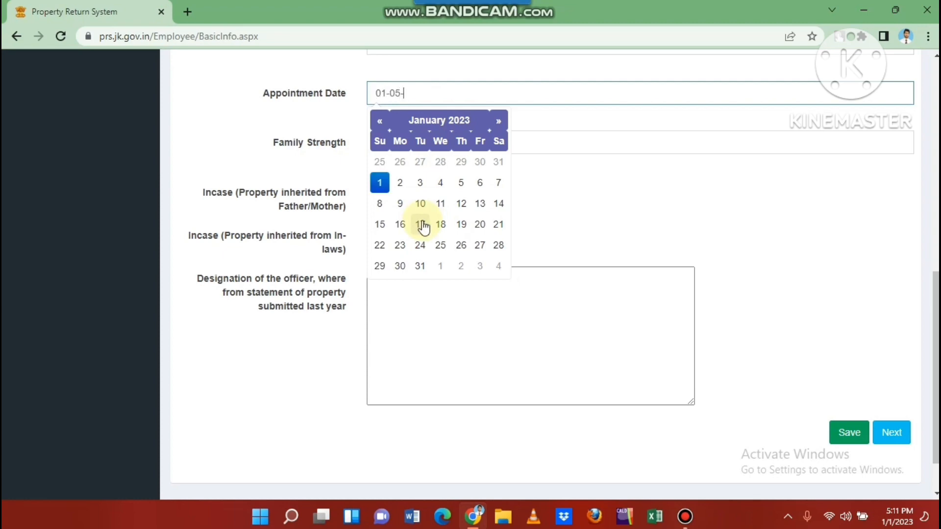
pyautogui.write('2014')
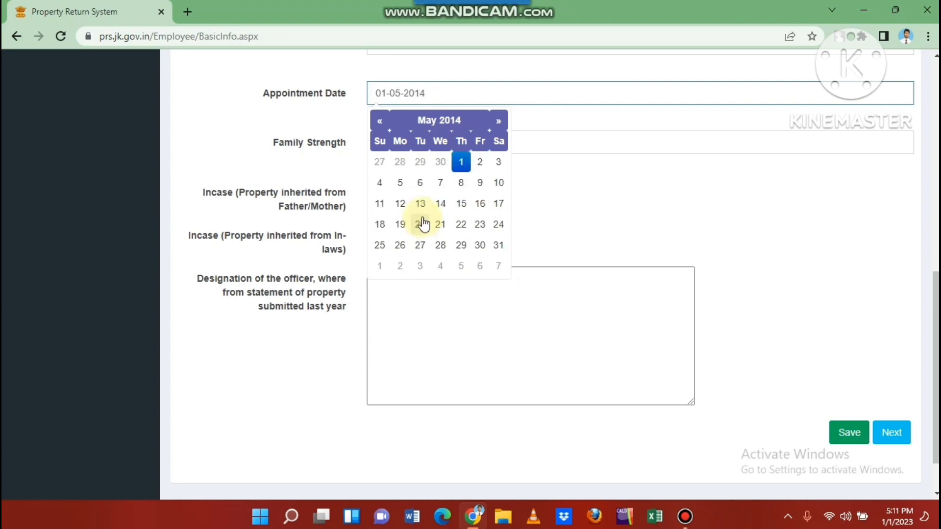
pyautogui.click(460, 162)
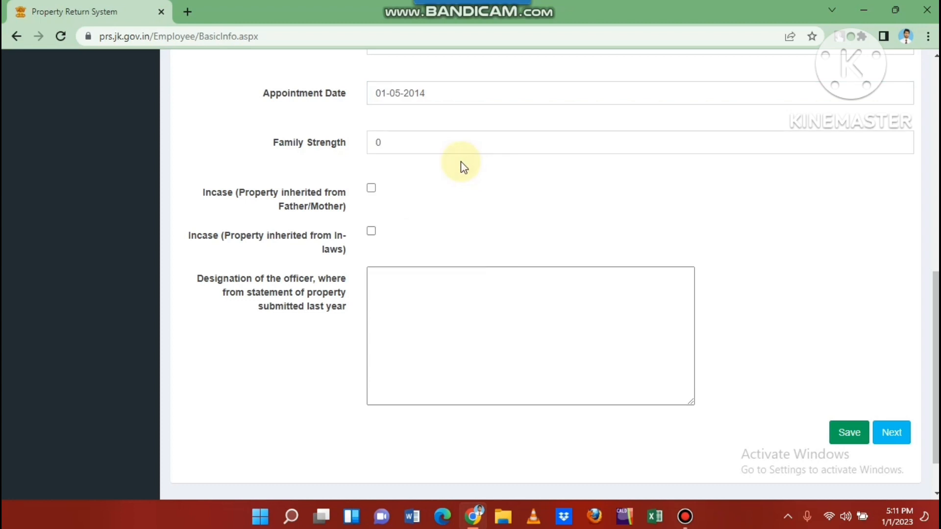
# Step: Set the family strength to 05 and mark the property as inherited from father/mother
pyautogui.click(422, 145)
pyautogui.write('5')
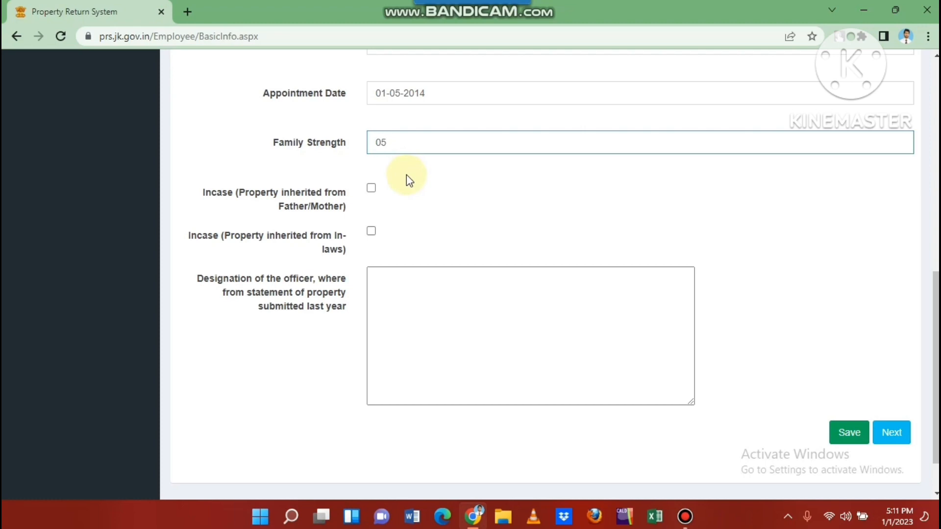
pyautogui.click(371, 189)
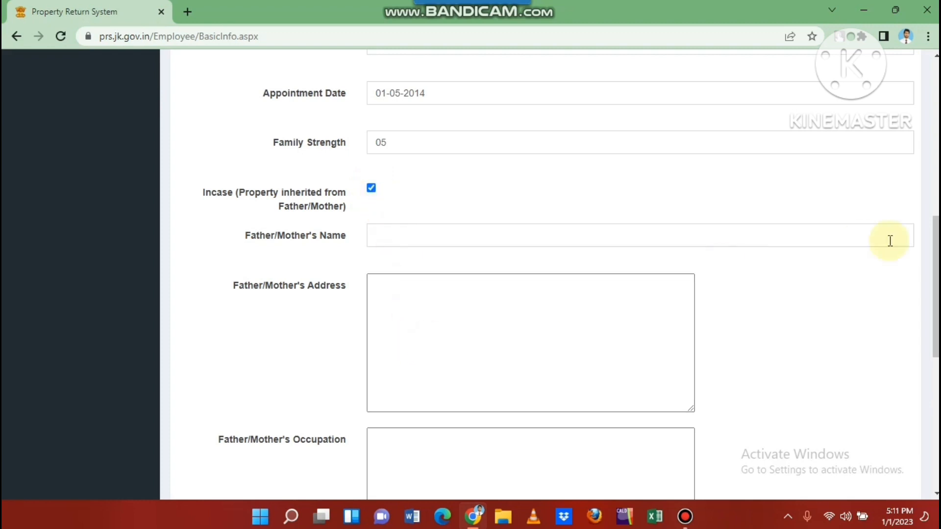
pyautogui.moveTo(936, 259); pyautogui.dragTo(936, 362)
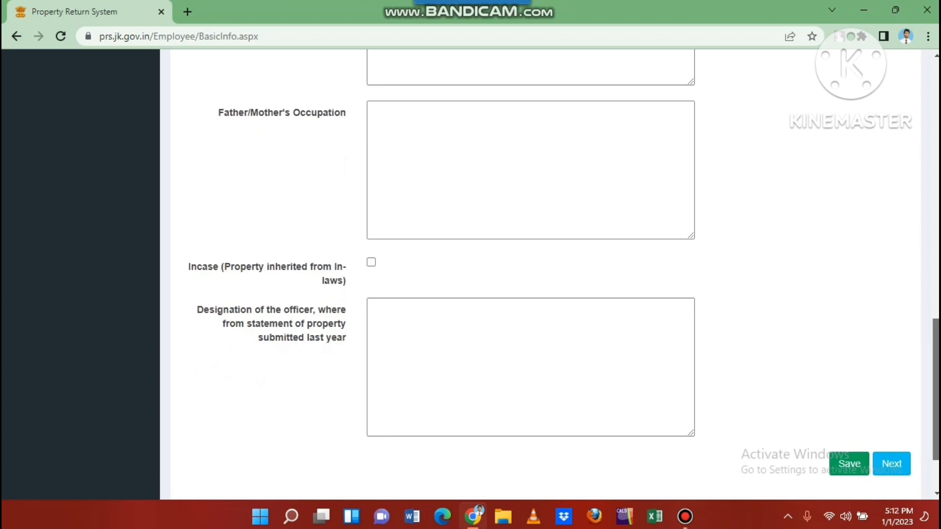
# Step: Clear the option that marks property as inherited from Father/Mother
pyautogui.click(458, 340)
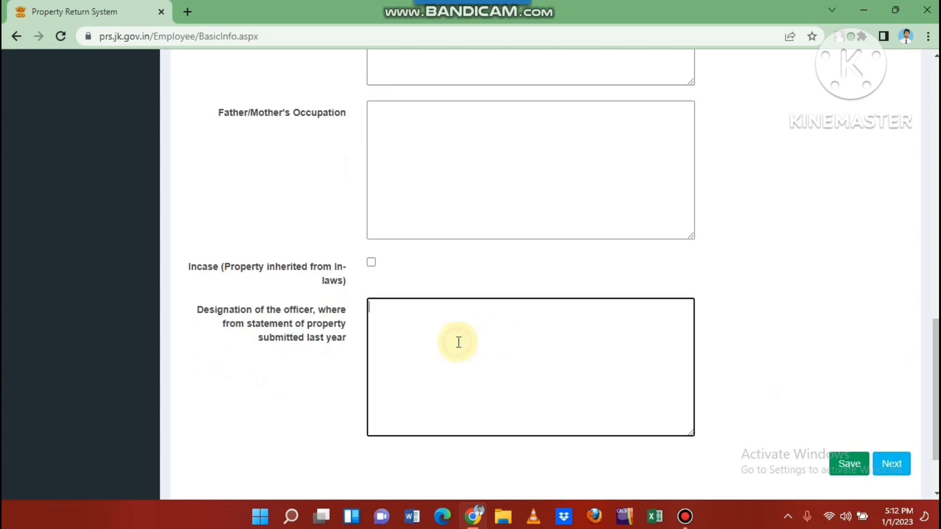
pyautogui.moveTo(936, 339); pyautogui.dragTo(936, 231)
pyautogui.click(371, 204)
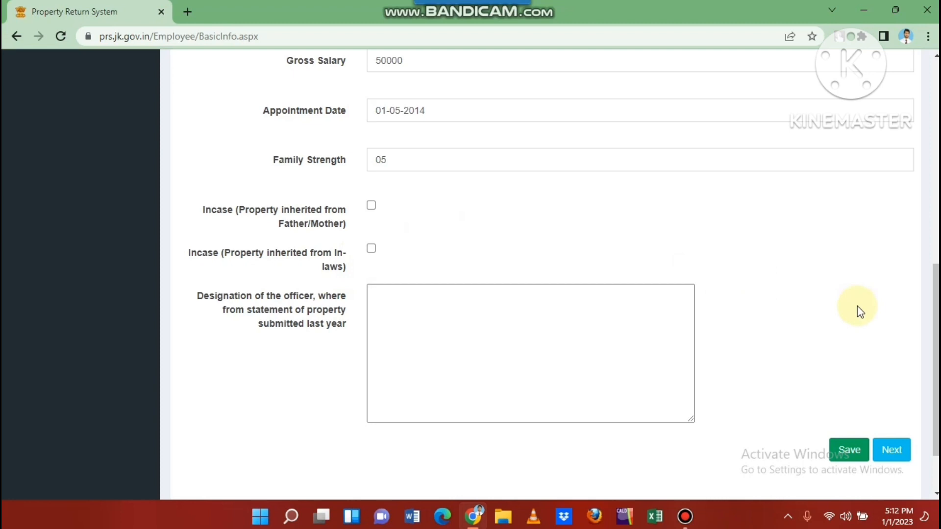
# Step: Enter the designation of the officer for last year's property statement, then save the basic information and continue to the property page
pyautogui.click(488, 337)
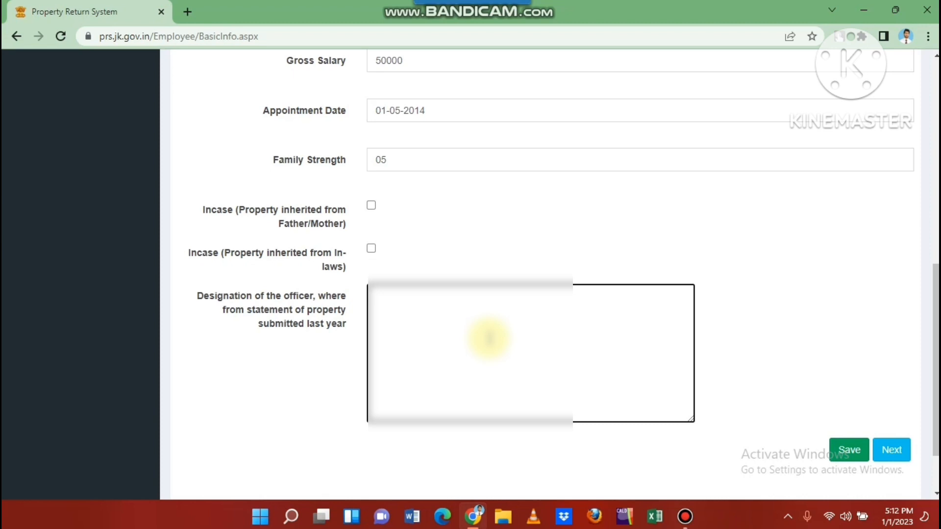
pyautogui.write('ZEO B')
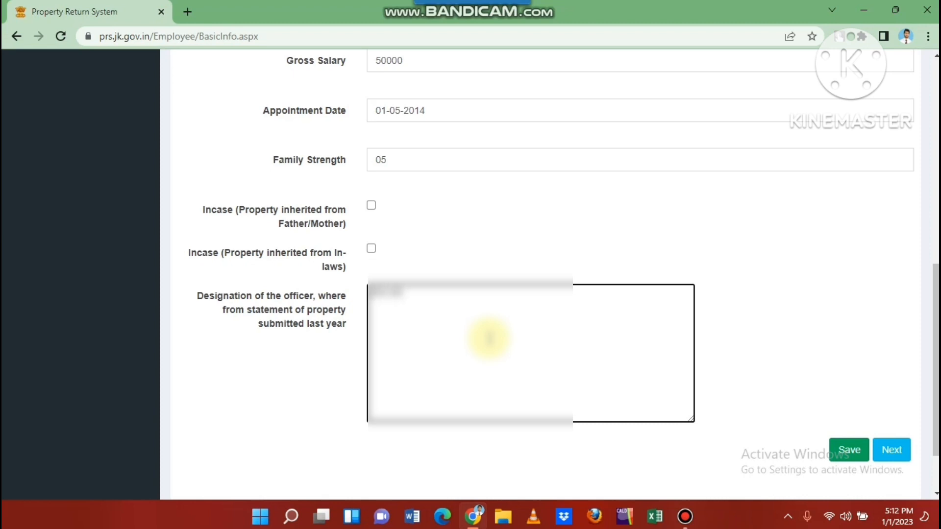
pyautogui.write('RAM')
pyautogui.click(847, 453)
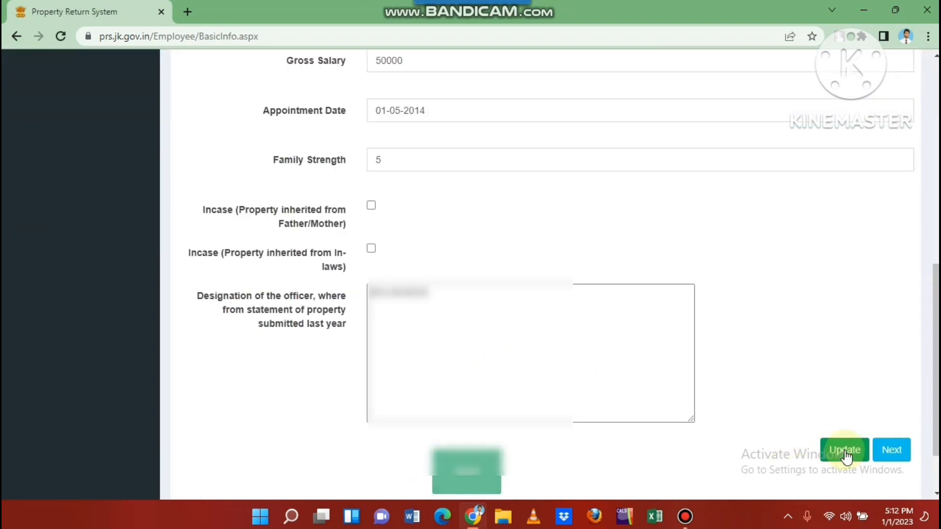
pyautogui.click(892, 451)
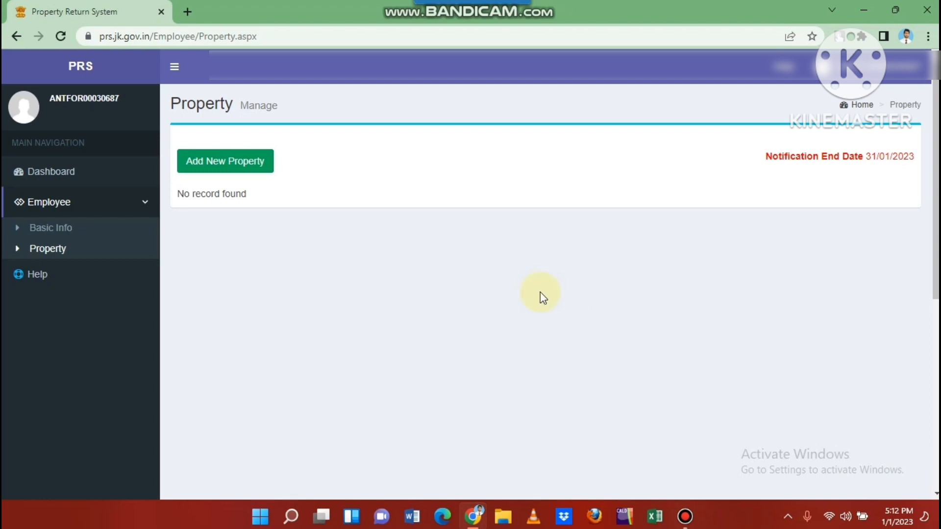
# Step: Start a new property entry of type Movable Property with sub-type CashBalance Jewellery Household
pyautogui.click(236, 175)
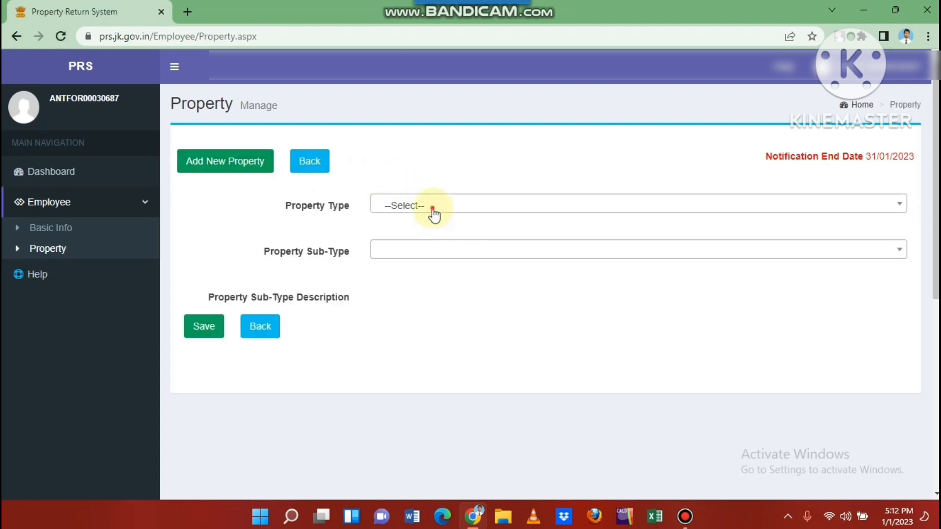
pyautogui.click(433, 211)
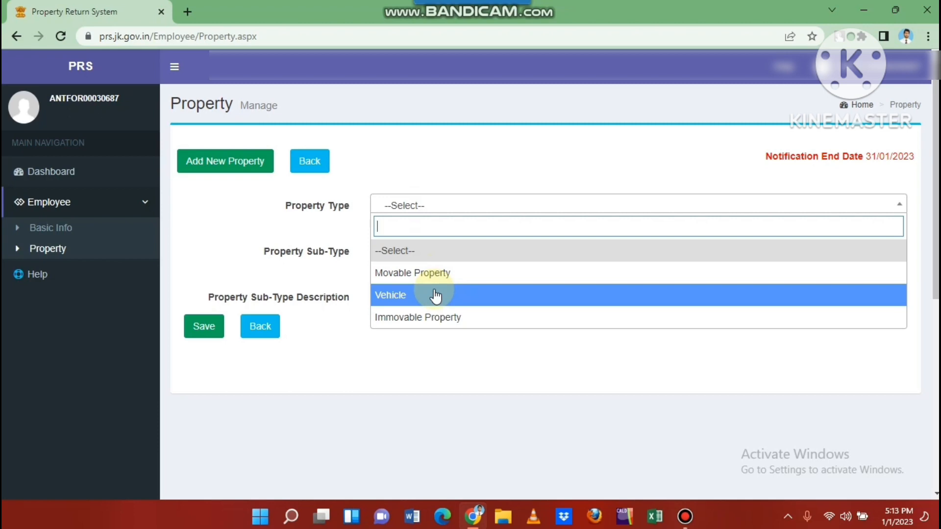
pyautogui.click(434, 274)
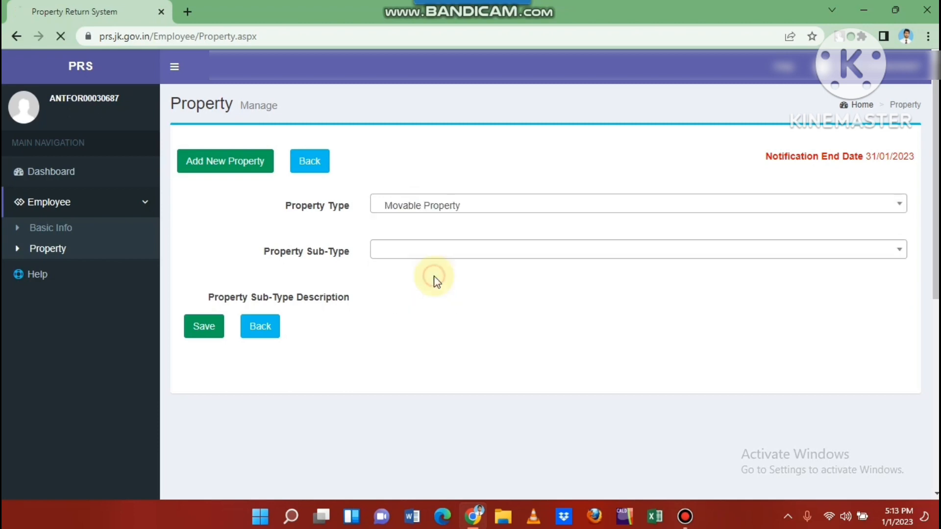
pyautogui.click(414, 252)
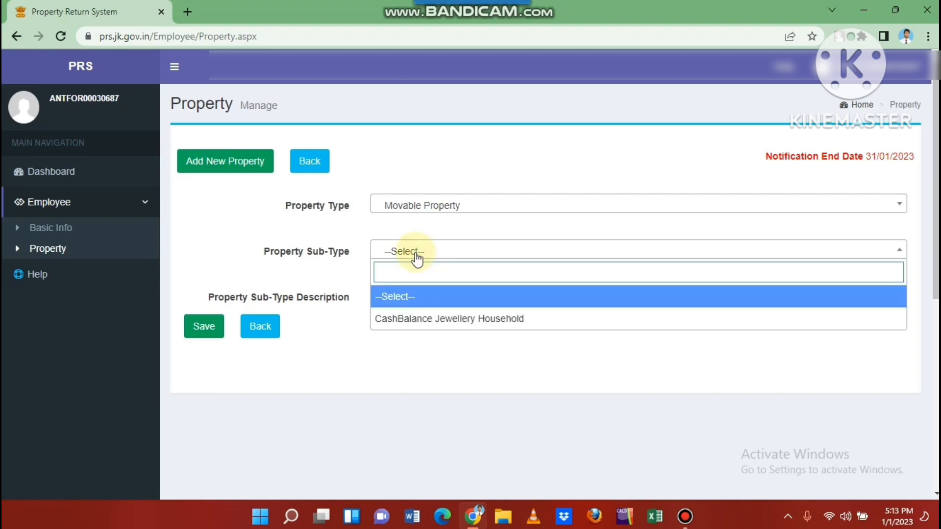
pyautogui.click(416, 318)
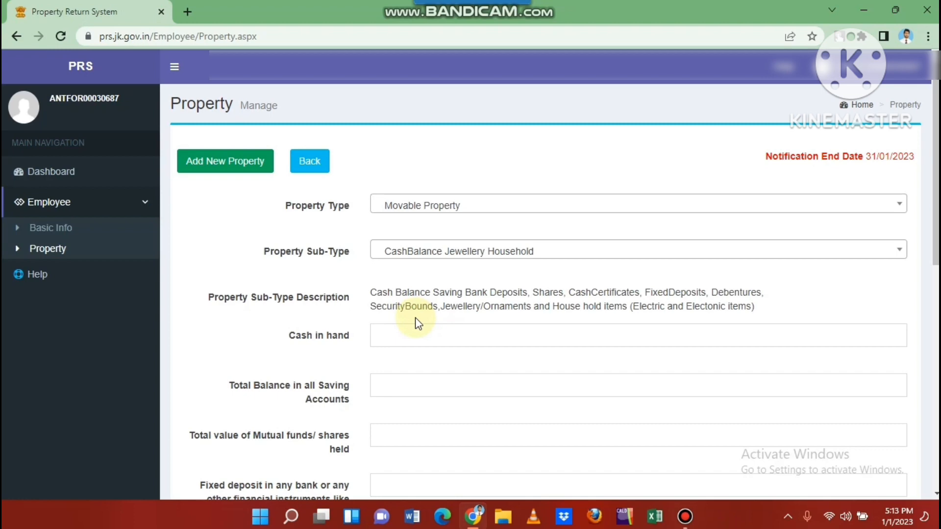
# Step: Examine the movable property fields, from cash in hand through household items and remarks, and go back without saving
pyautogui.click(417, 333)
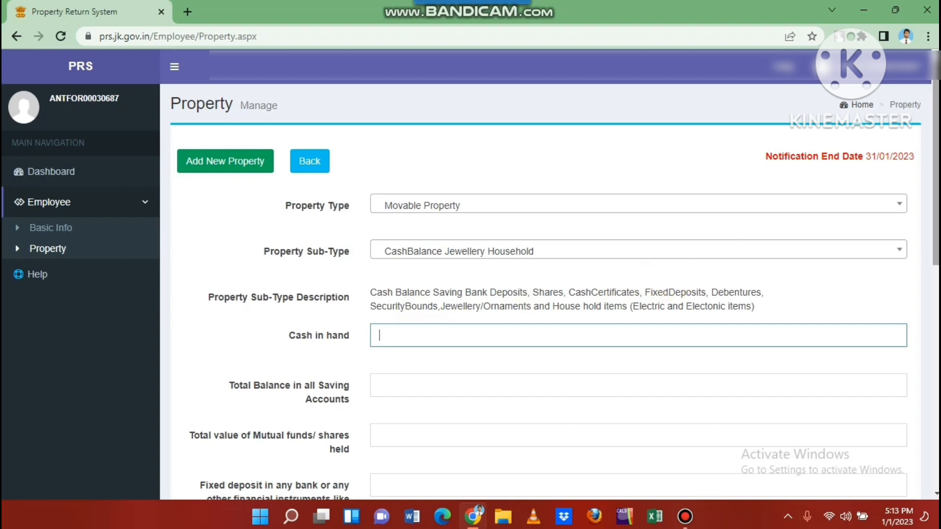
pyautogui.click(413, 390)
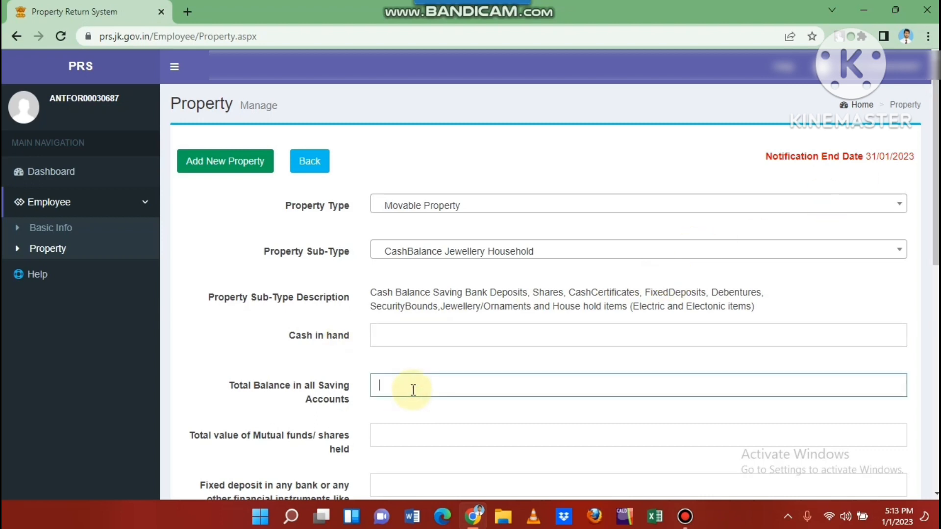
pyautogui.click(401, 435)
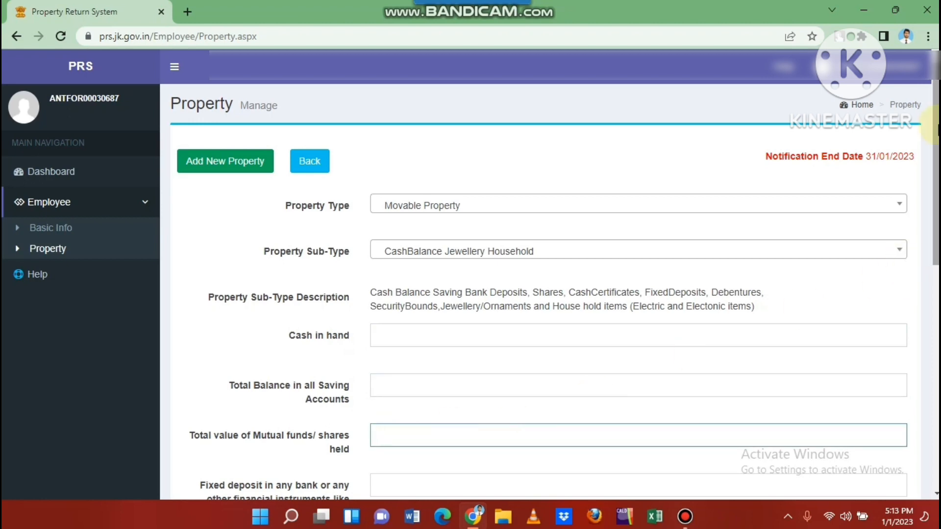
pyautogui.moveTo(936, 126); pyautogui.dragTo(936, 286)
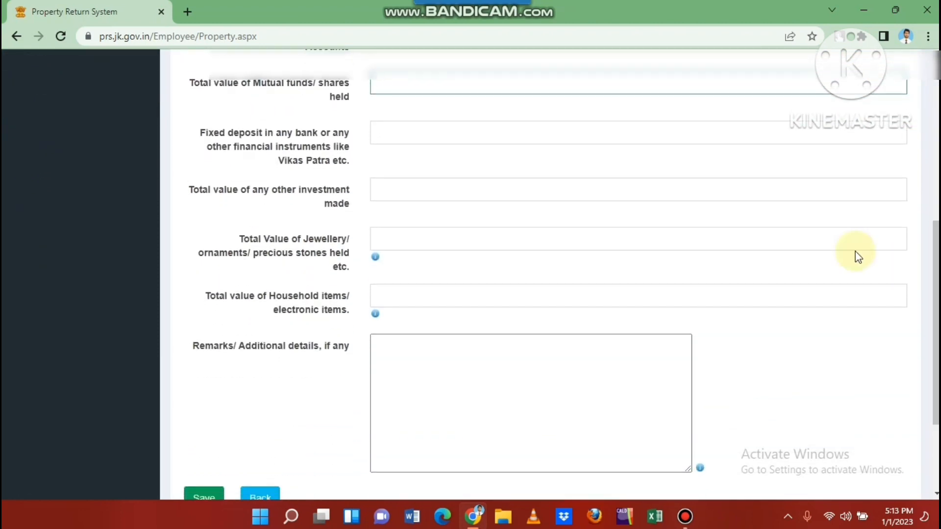
pyautogui.click(447, 134)
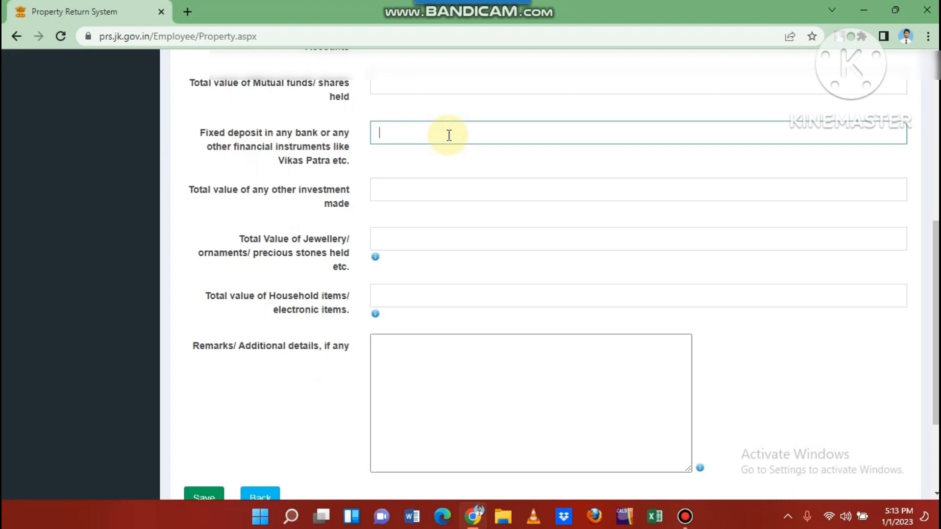
pyautogui.click(376, 195)
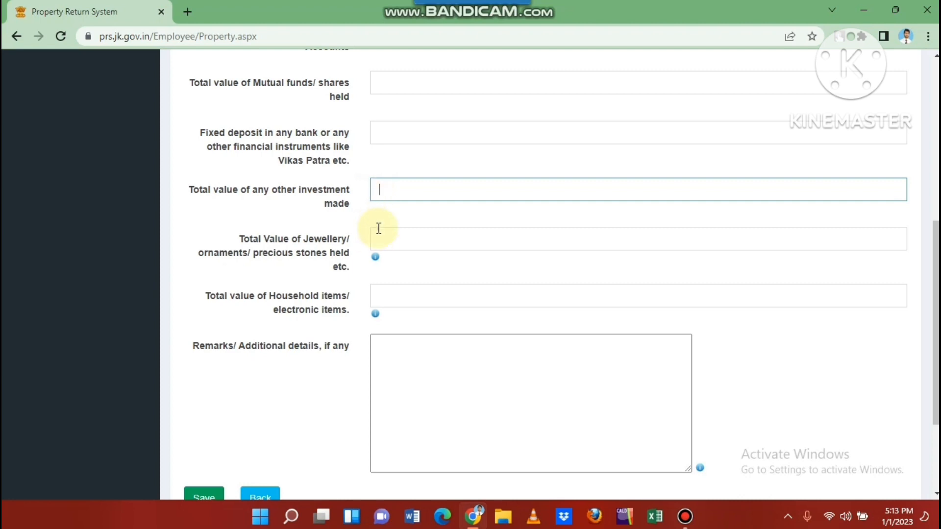
pyautogui.click(379, 243)
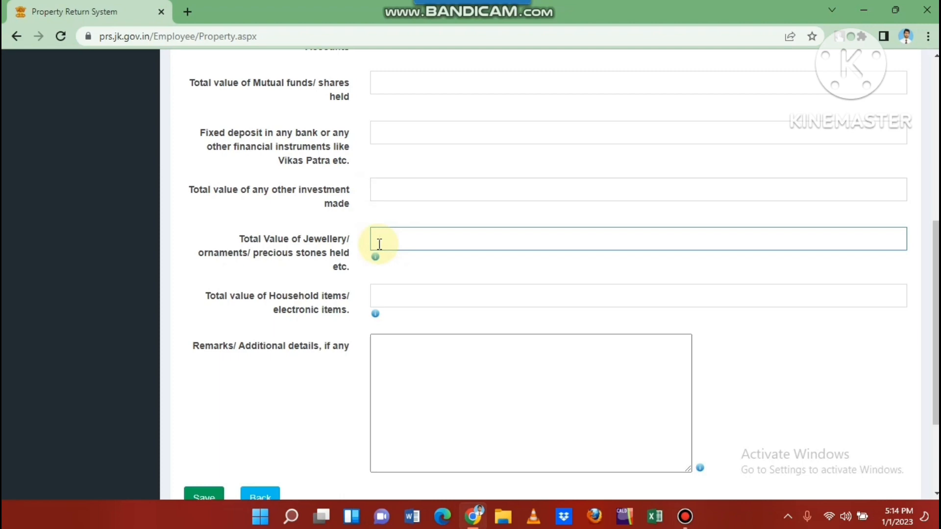
pyautogui.click(393, 309)
pyautogui.click(394, 297)
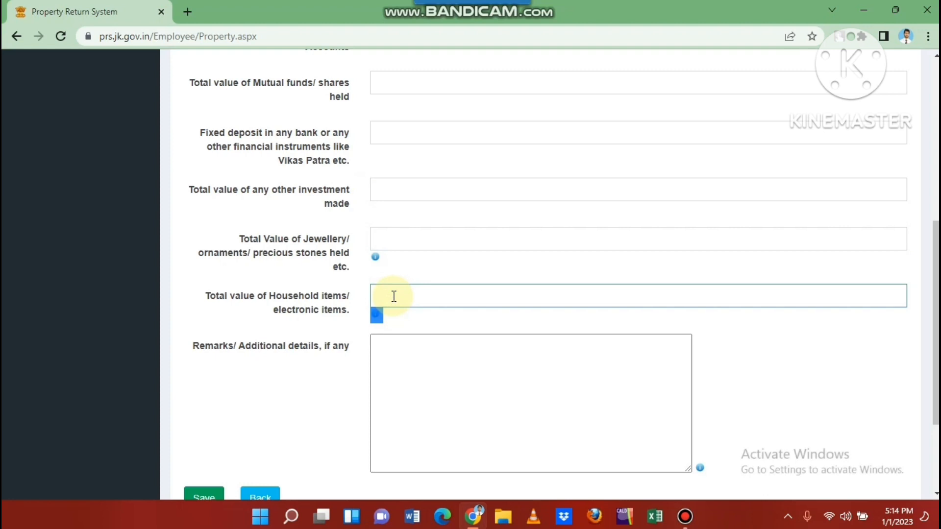
pyautogui.click(422, 380)
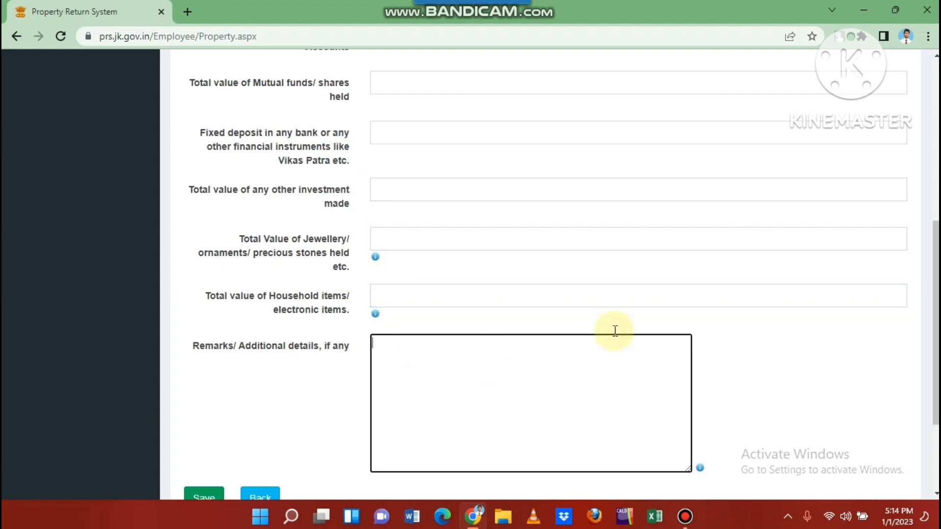
pyautogui.scroll(-2, 935, 319)
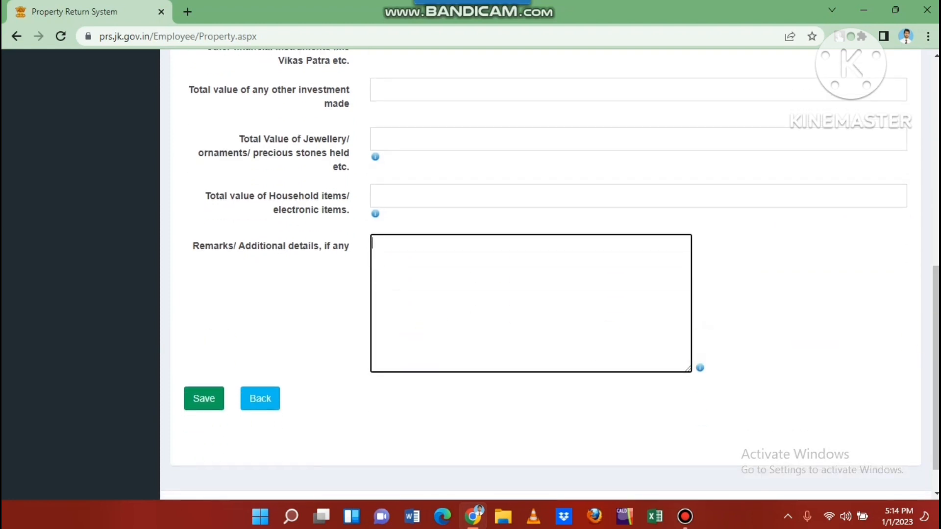
pyautogui.click(273, 405)
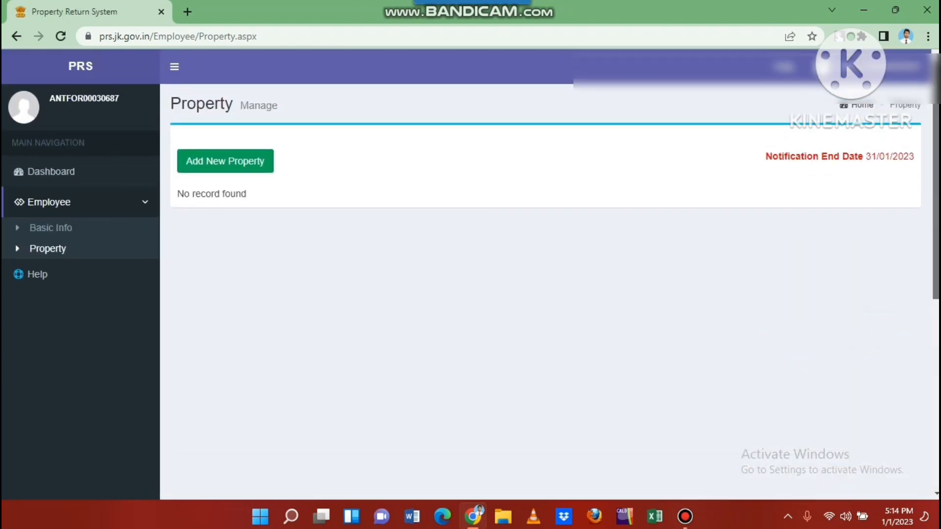
# Step: Start a new property entry of type Vehicle with sub-type Vehicles
pyautogui.click(234, 168)
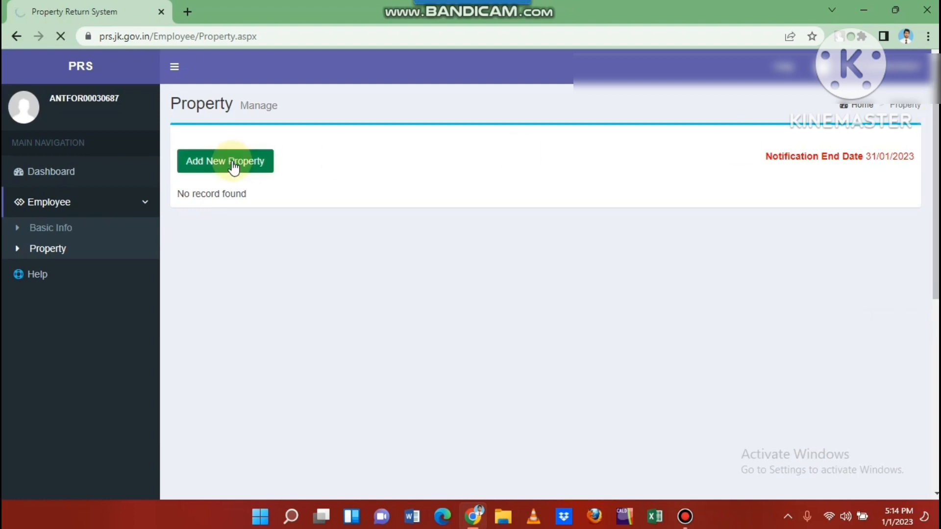
pyautogui.click(440, 206)
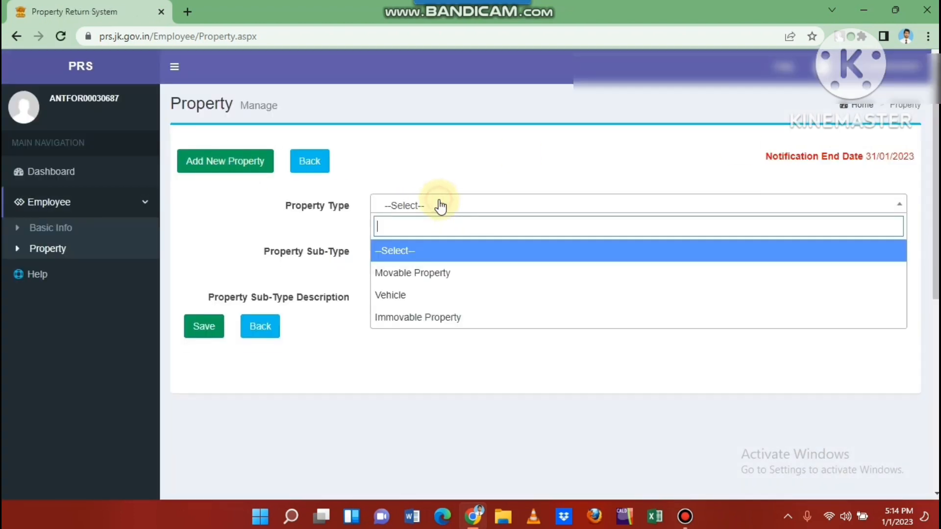
pyautogui.click(420, 296)
pyautogui.click(391, 252)
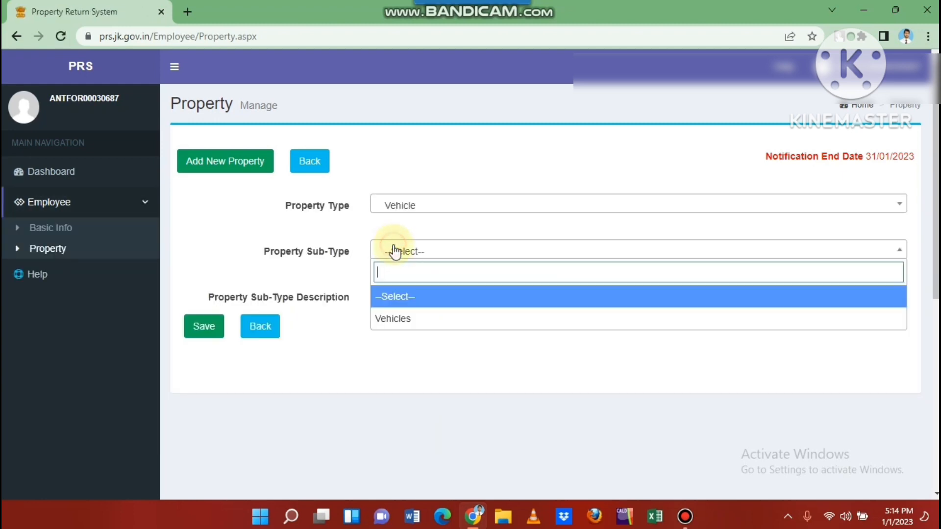
pyautogui.click(398, 320)
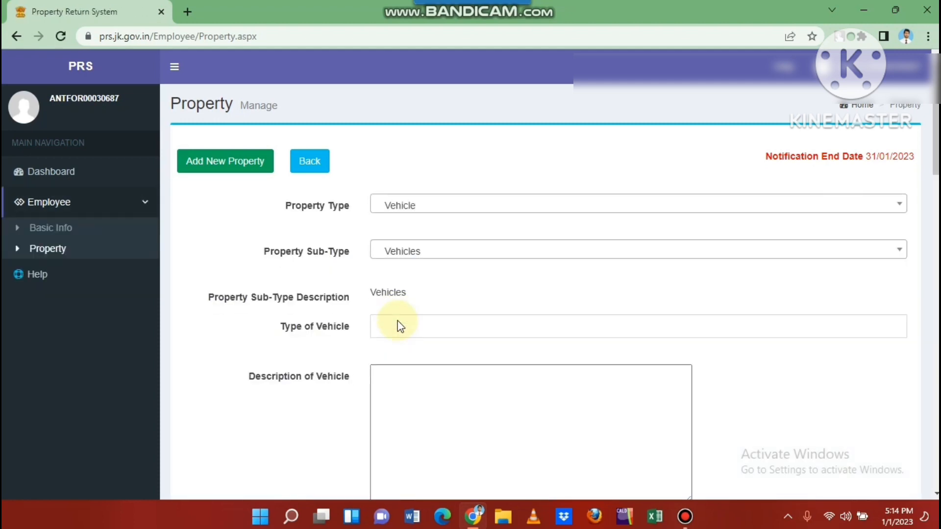
# Step: Set the type of vehicle to 04 WHEELER and its description to ALTO 800VXI
pyautogui.click(402, 327)
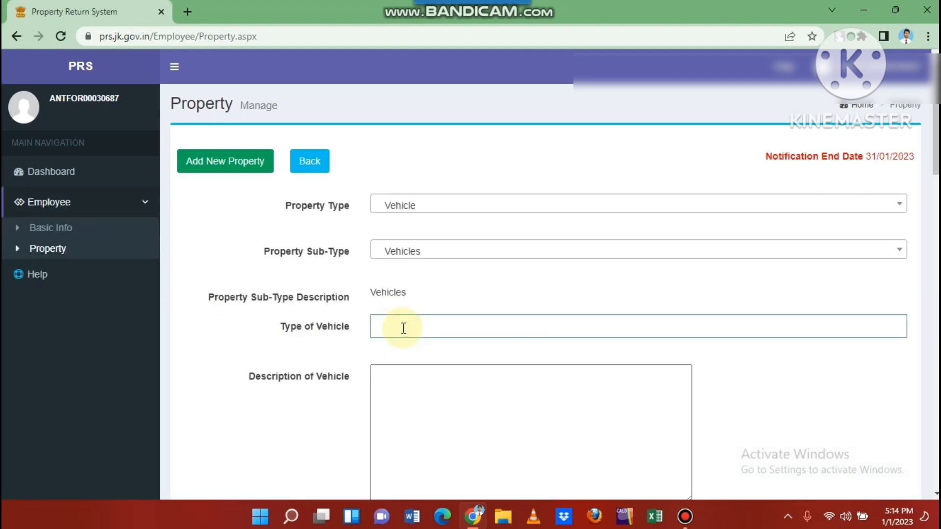
pyautogui.write('04 WHEELER')
pyautogui.click(419, 395)
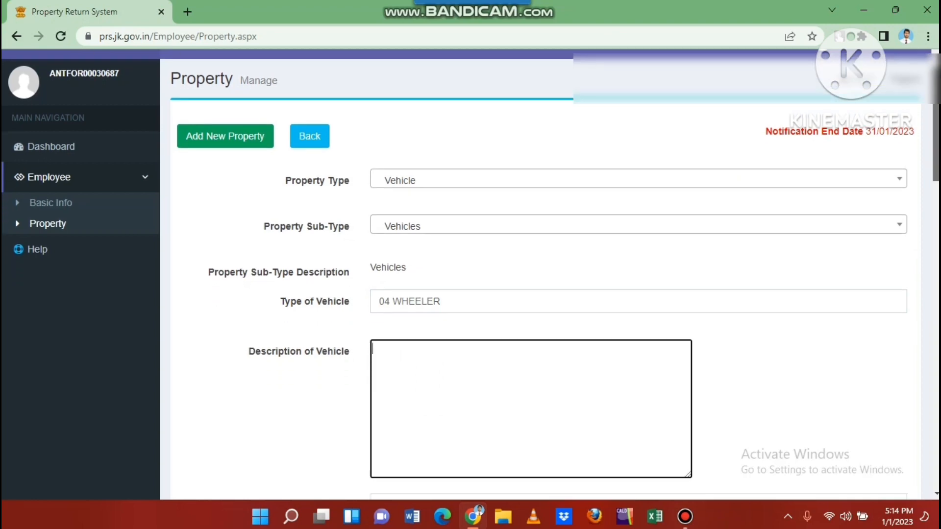
pyautogui.scroll(-5, 521, 327)
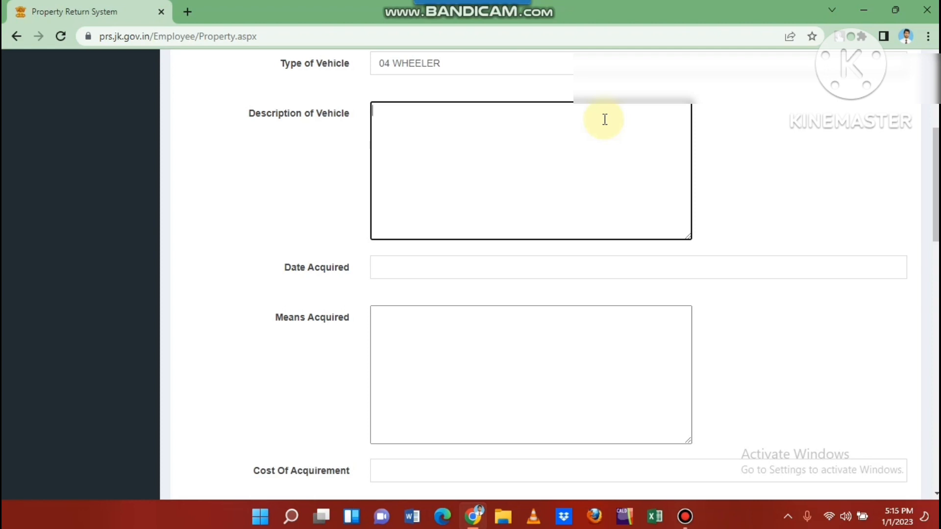
pyautogui.write('ALTO')
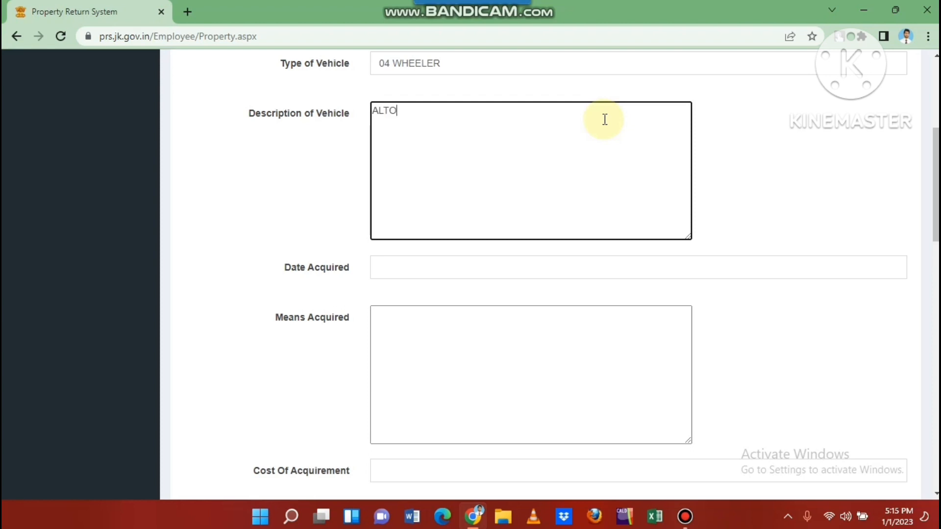
pyautogui.click(444, 264)
pyautogui.click(650, 118)
pyautogui.write('8')
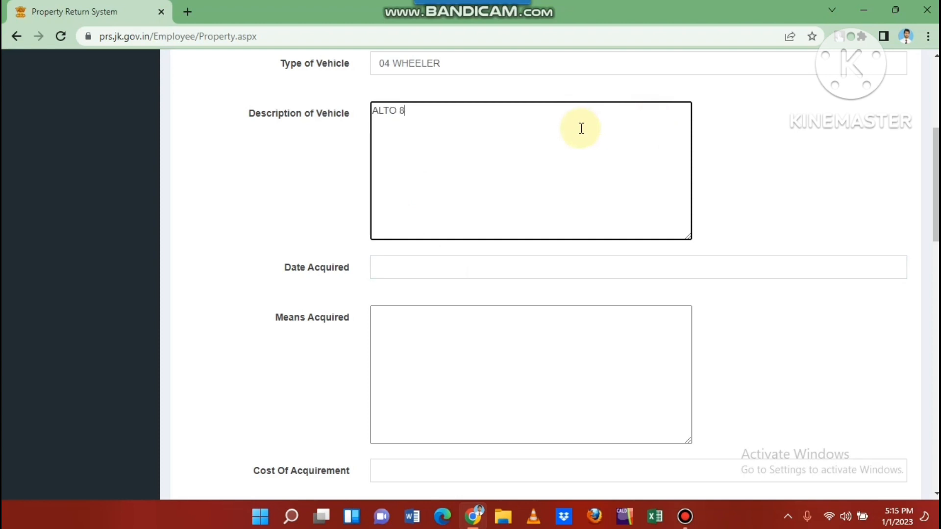
pyautogui.write('00VXI')
# Step: Set the vehicle's date acquired to 01-01-2020
pyautogui.click(430, 273)
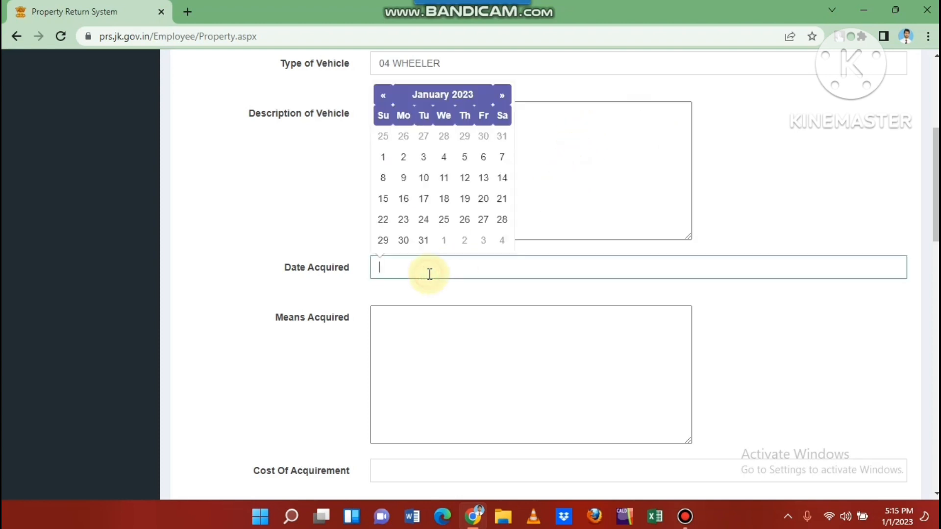
pyautogui.write('01-0')
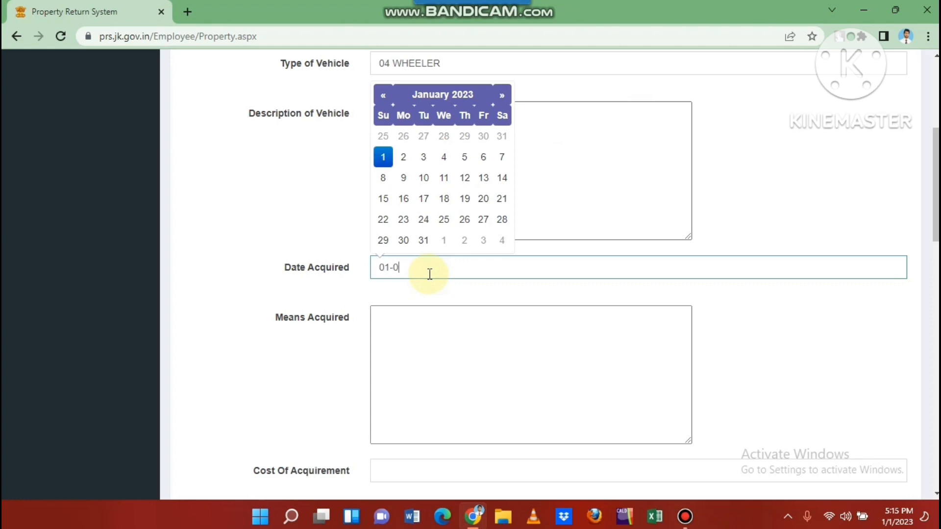
pyautogui.write('1-2020')
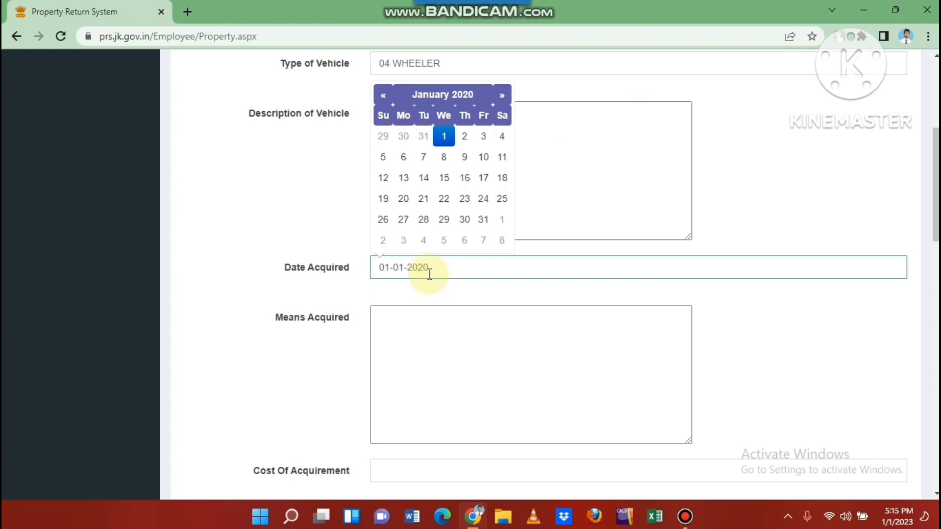
pyautogui.click(423, 319)
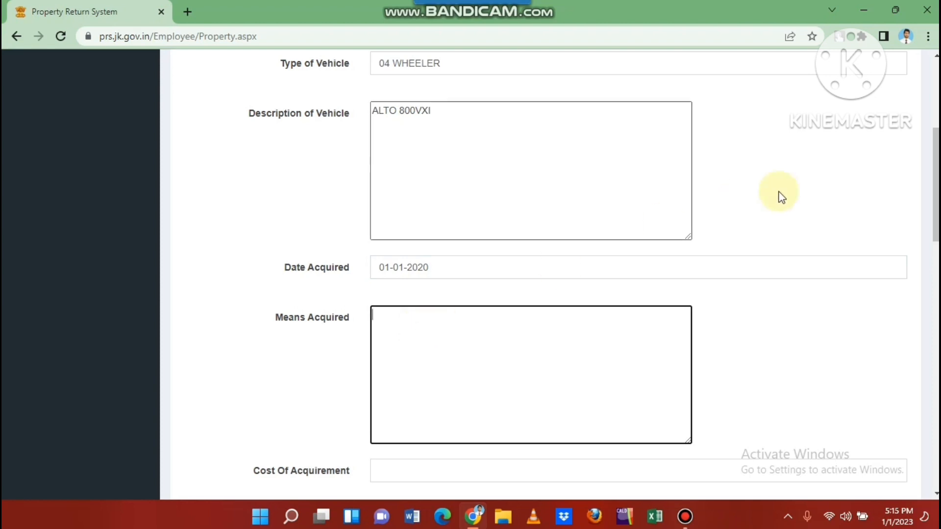
# Step: Enter LOAN+SALARY SAVINGS as the means by which the vehicle was acquired
pyautogui.moveTo(936, 230); pyautogui.dragTo(936, 246)
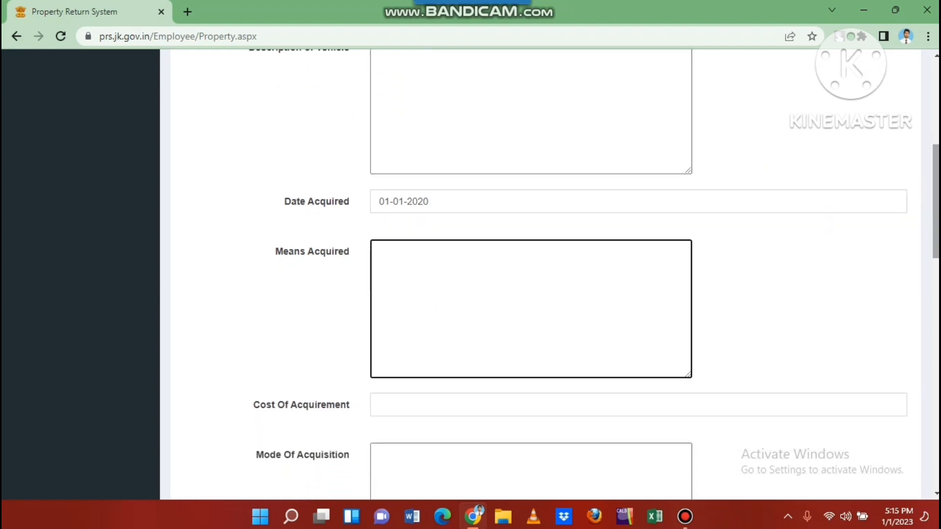
pyautogui.write('LOAN+SAVINGS')
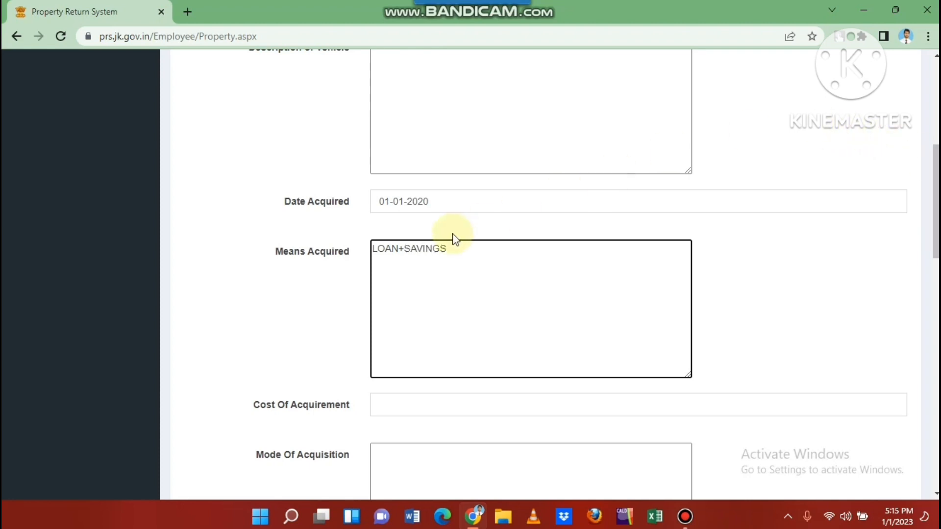
pyautogui.click(405, 248)
pyautogui.write('S')
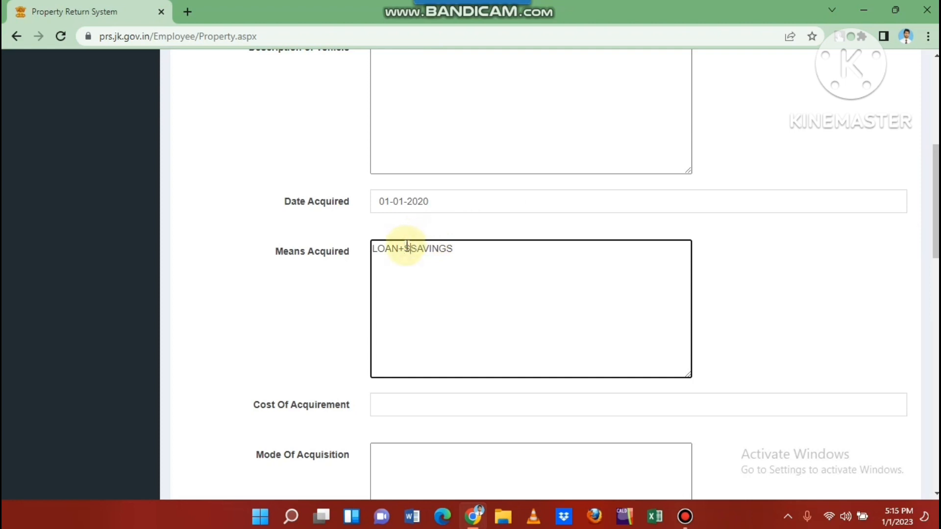
pyautogui.write('ALATRY')
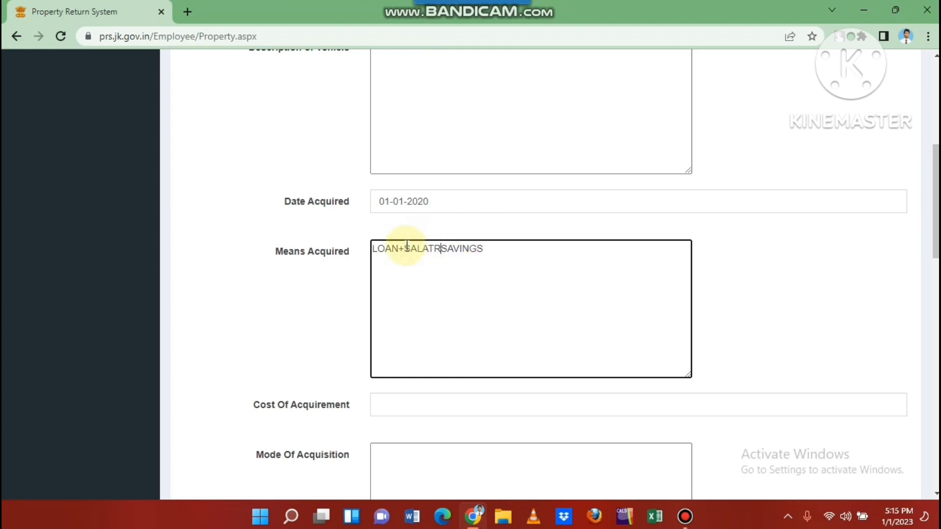
pyautogui.click(432, 250)
pyautogui.press('BackSpace')
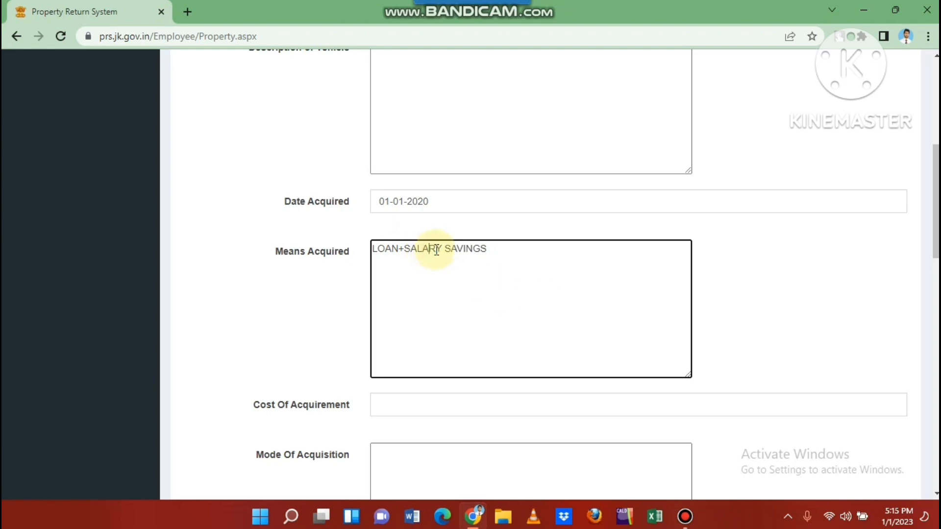
# Step: Set the vehicle's cost of acquirement to 300000 and its mode of acquisition to PURCHSED
pyautogui.moveTo(938, 191); pyautogui.dragTo(939, 199)
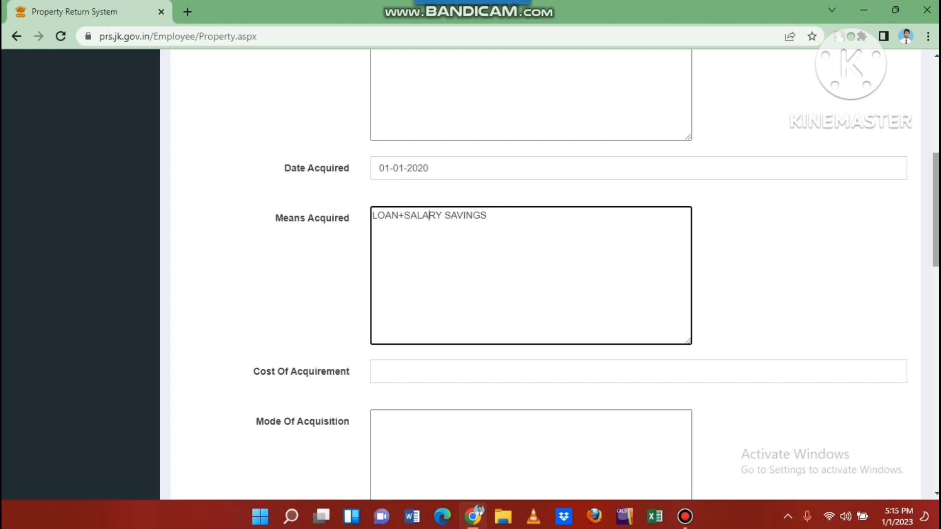
pyautogui.scroll(-1, 700, 473)
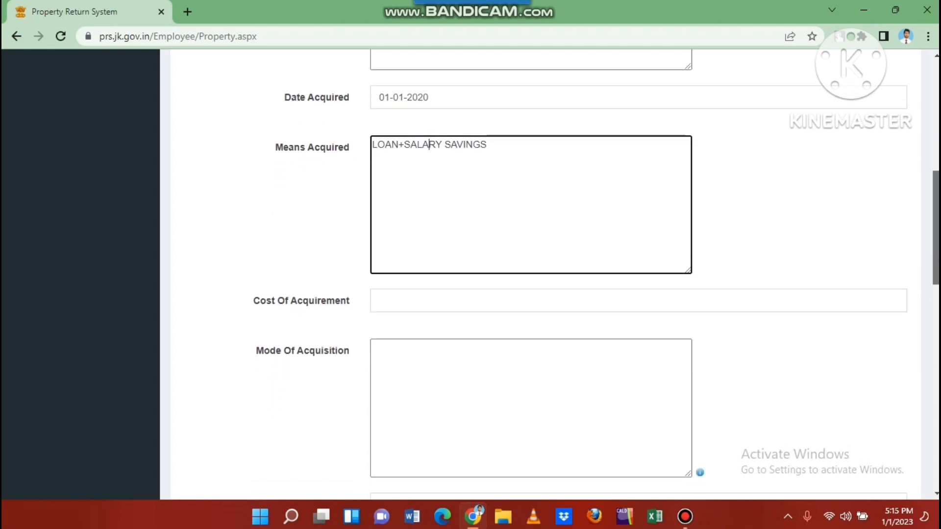
pyautogui.scroll(-1, 596, 274)
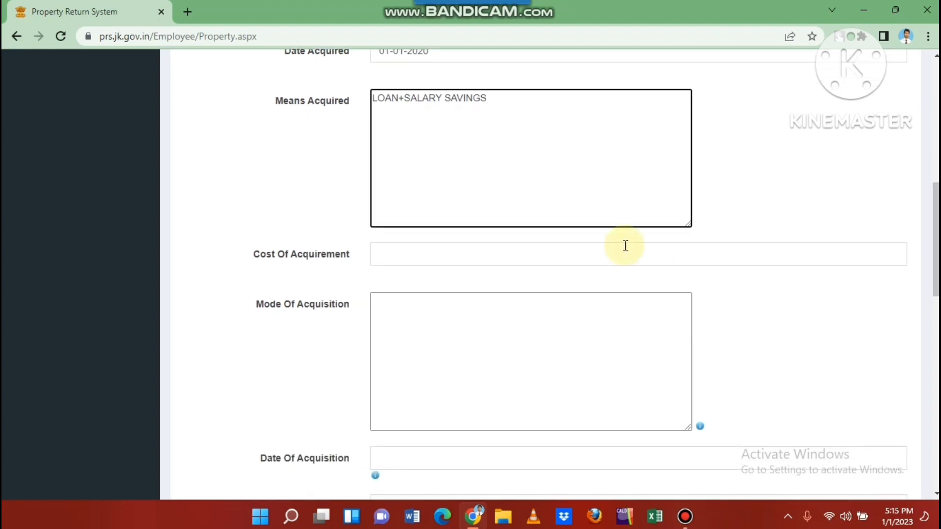
pyautogui.click(467, 257)
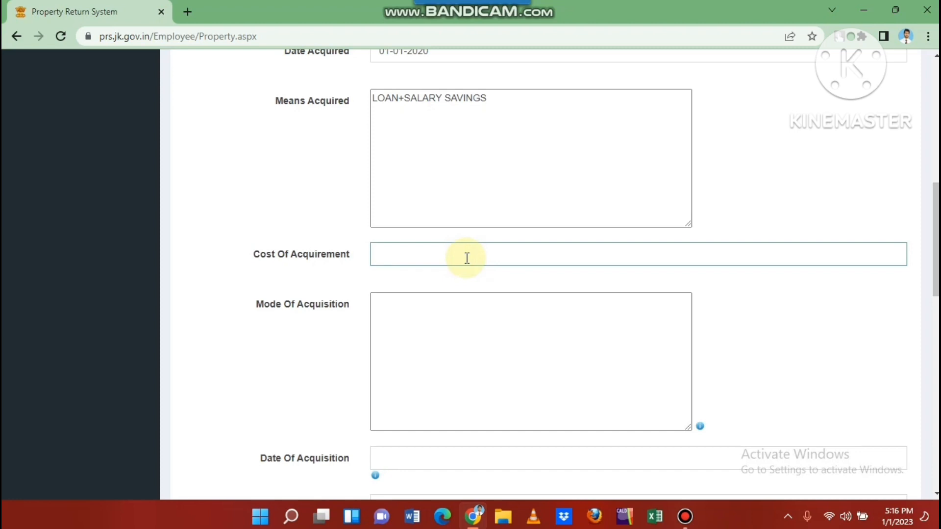
pyautogui.write('300000')
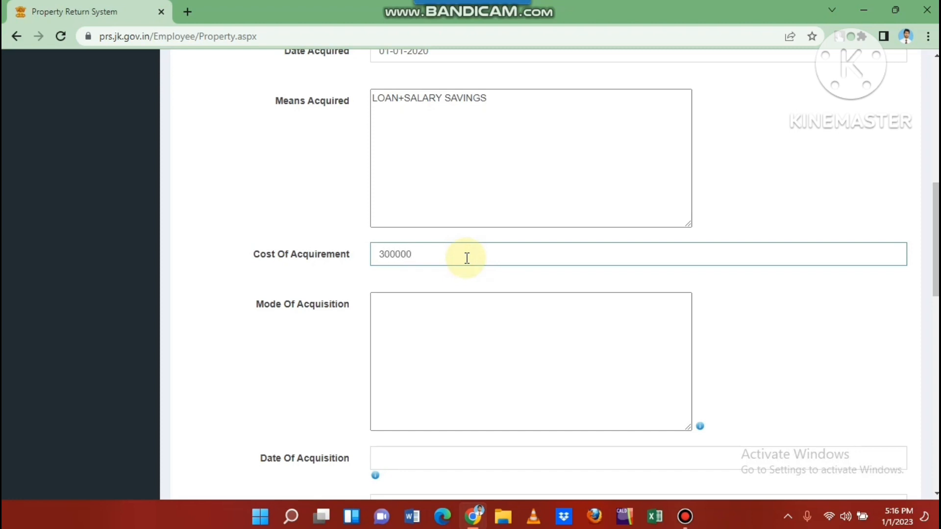
pyautogui.click(437, 312)
pyautogui.write('PU')
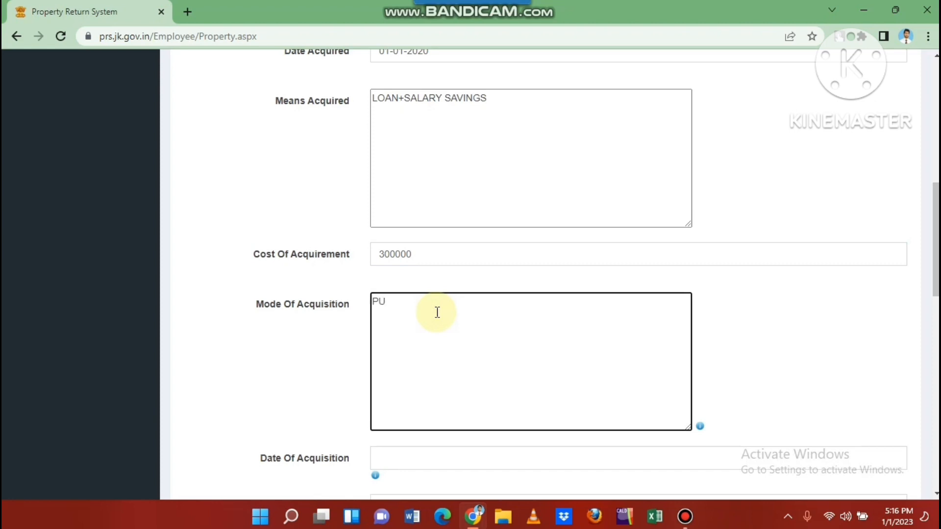
pyautogui.write('RCHSE')
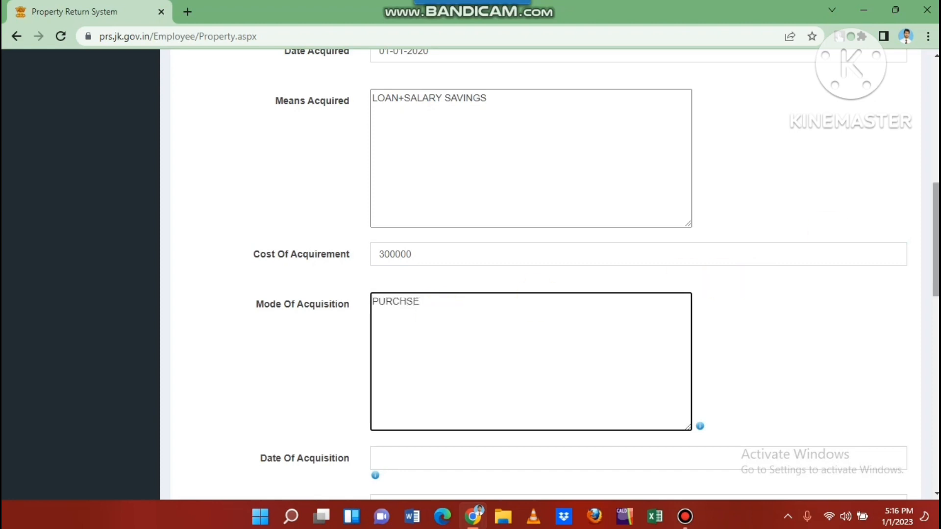
pyautogui.moveTo(935, 203); pyautogui.dragTo(935, 225)
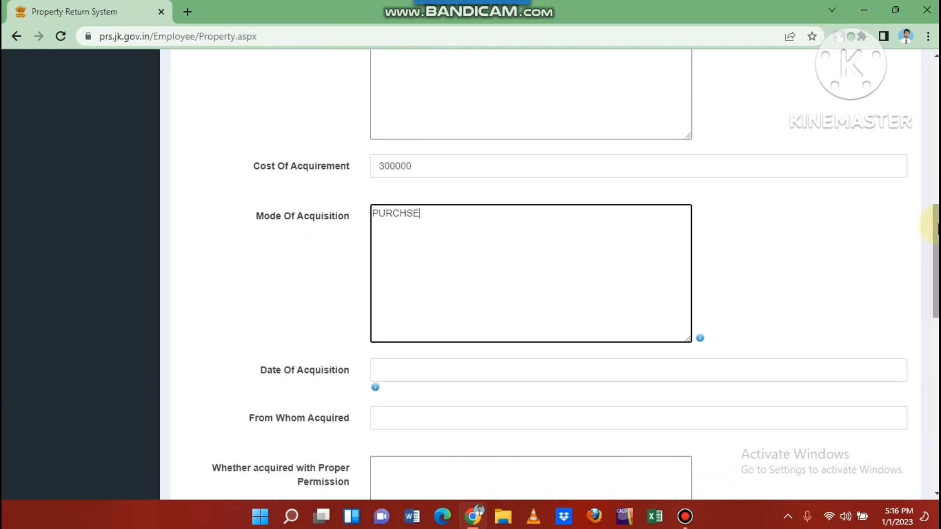
pyautogui.write('D')
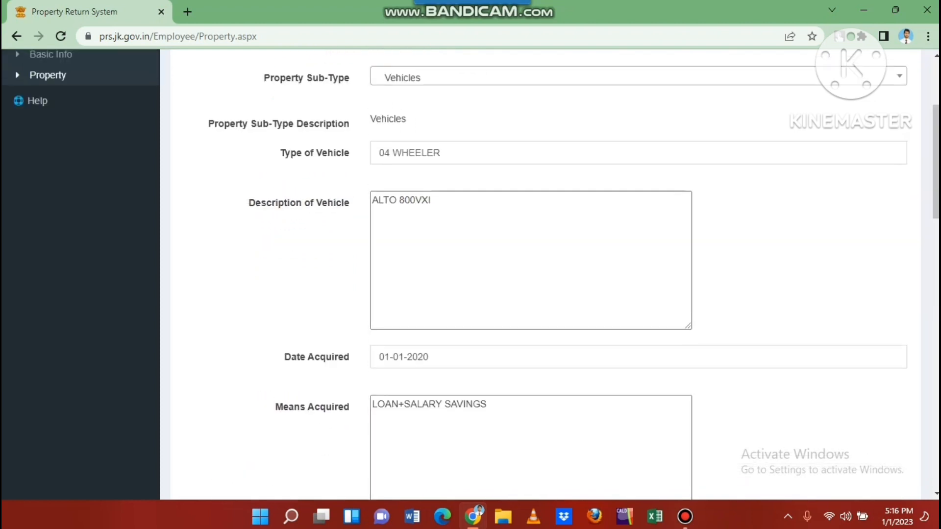
# Step: Set the vehicle's date of acquisition to 01-01-2020 and enter ABC SHOWROOM as from whom it was acquired
pyautogui.moveTo(934, 166); pyautogui.dragTo(934, 312)
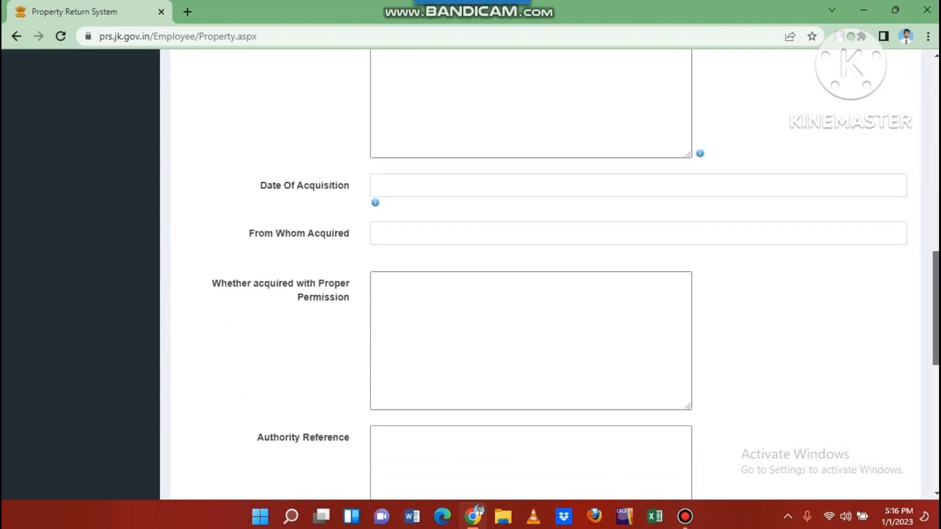
pyautogui.click(433, 180)
pyautogui.write('01/')
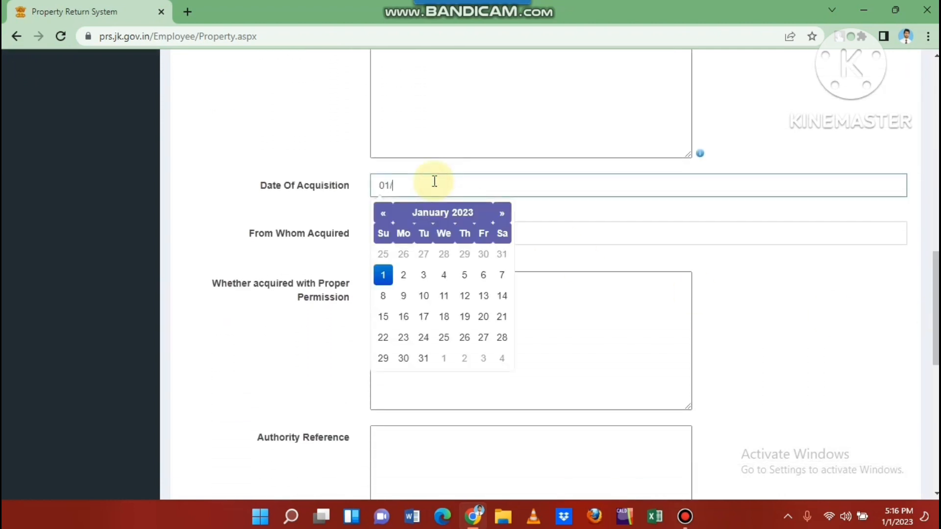
pyautogui.write('01/2020')
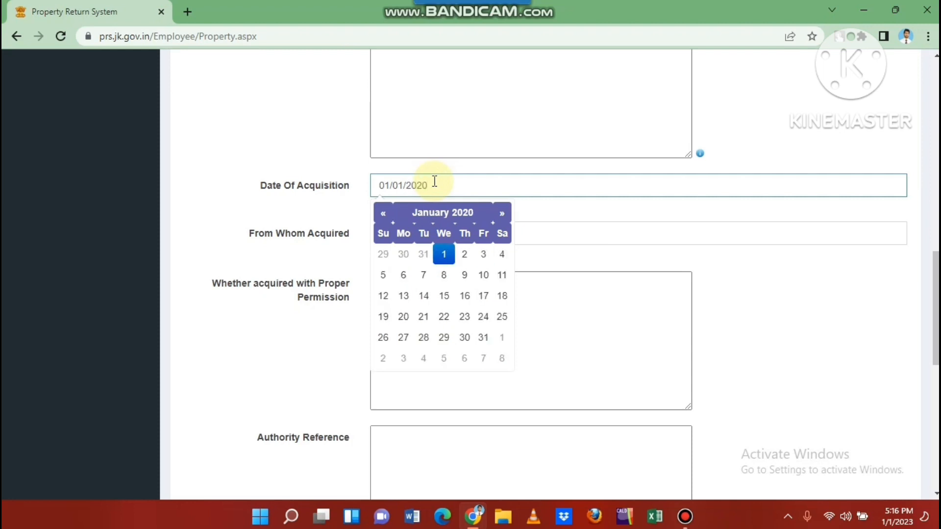
pyautogui.click(446, 255)
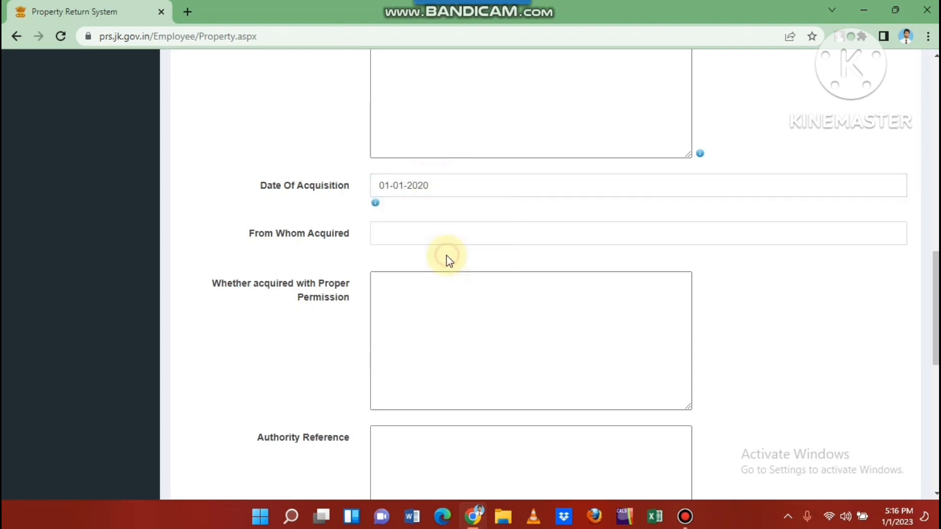
pyautogui.click(411, 238)
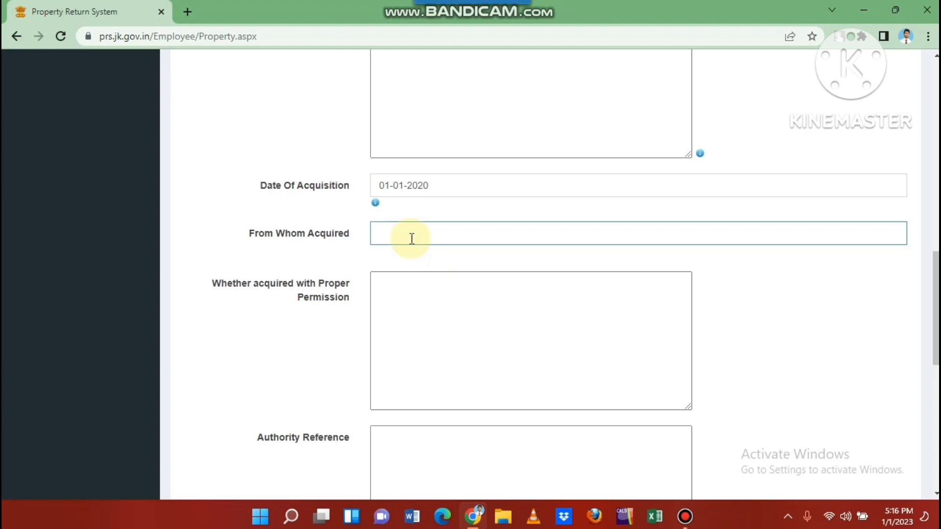
pyautogui.write('ABC SHOWROOM')
# Step: Enter NA for both whether the vehicle was acquired with proper permission and the authority reference
pyautogui.click(411, 304)
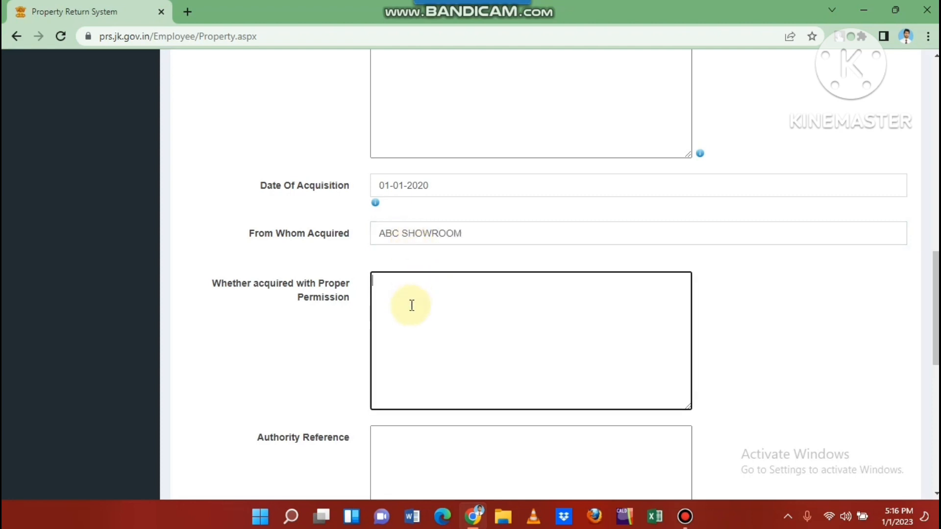
pyautogui.write('na')
pyautogui.press('BackSpace')
pyautogui.press('BackSpace')
pyautogui.write('n')
pyautogui.press('BackSpace')
pyautogui.write('NA')
pyautogui.moveTo(936, 309); pyautogui.dragTo(936, 352)
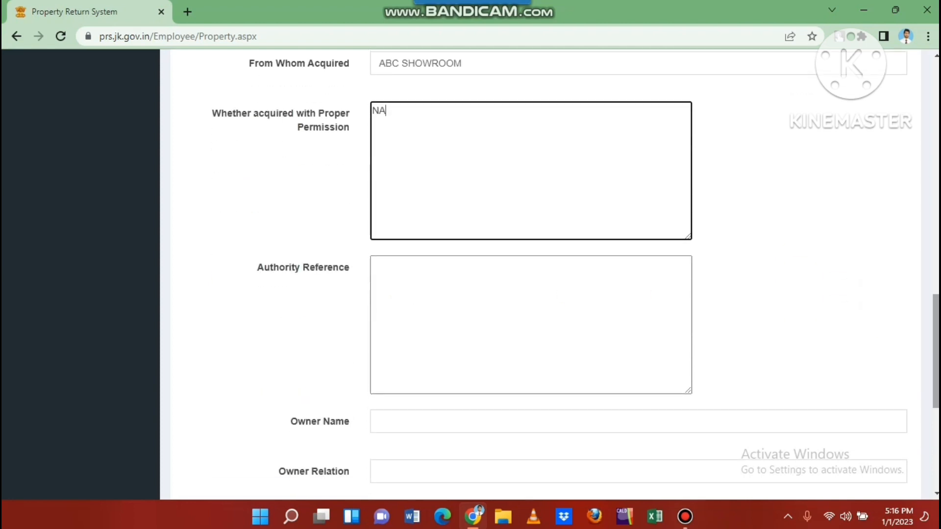
pyautogui.click(477, 353)
pyautogui.write('NA')
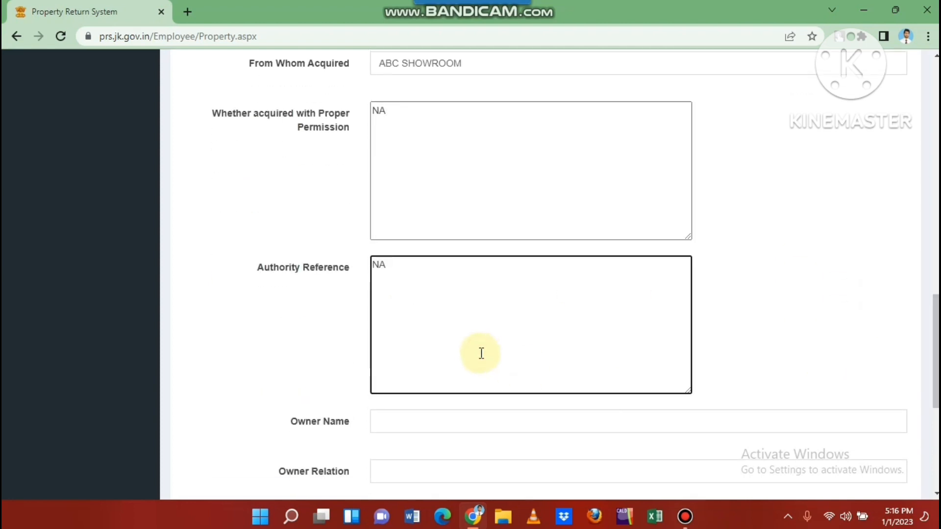
# Step: Examine the owner name, owner relation and remarks fields, review the vehicle details, and go back without saving
pyautogui.scroll(-3, 466, 310)
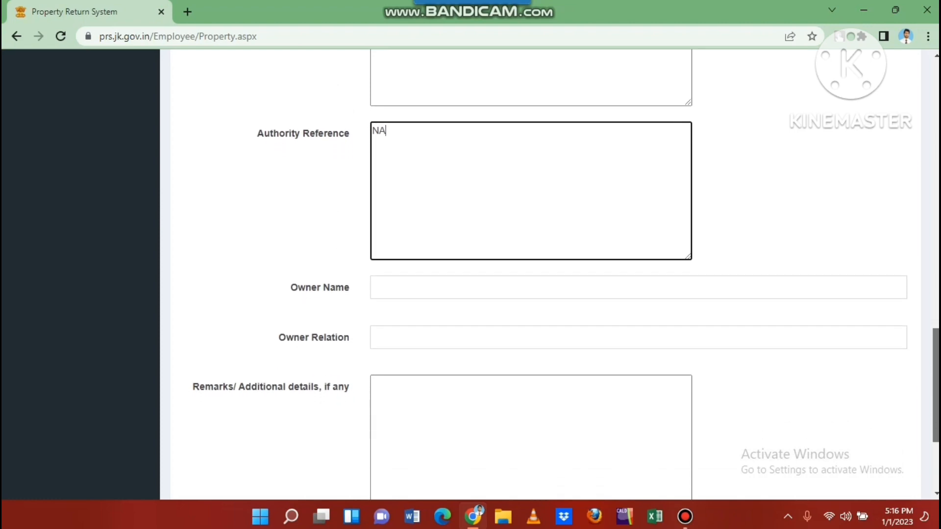
pyautogui.click(426, 273)
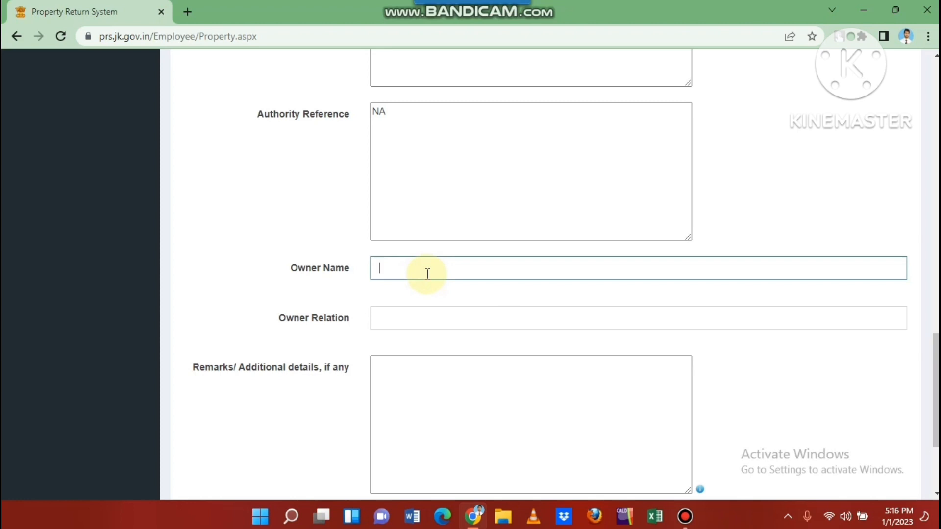
pyautogui.click(408, 323)
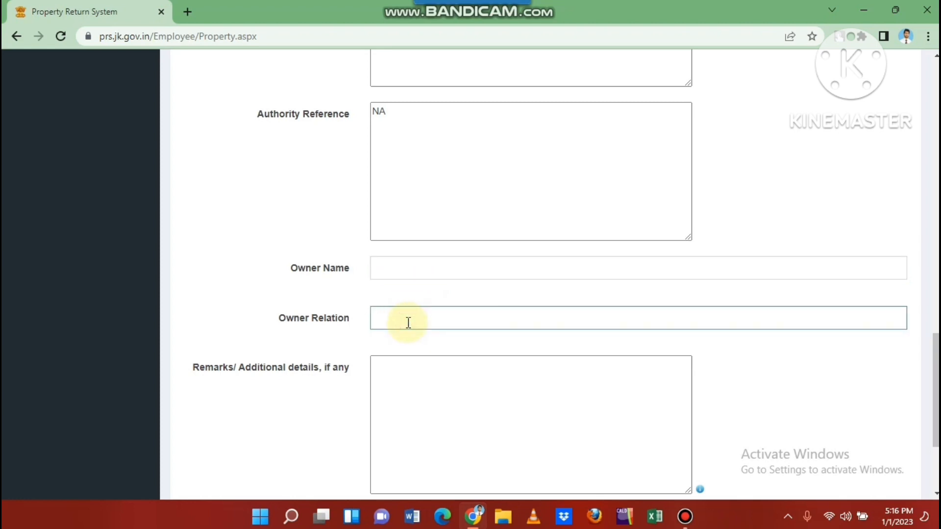
pyautogui.click(399, 273)
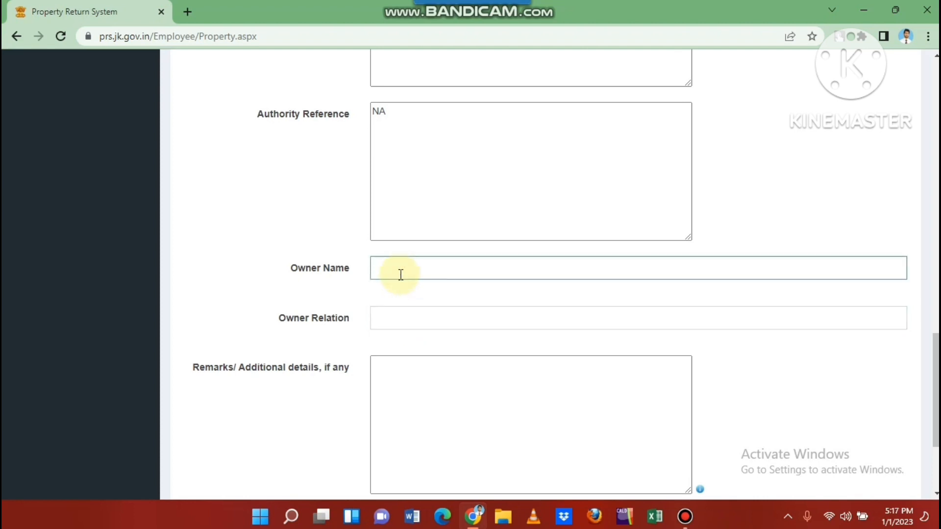
pyautogui.click(395, 324)
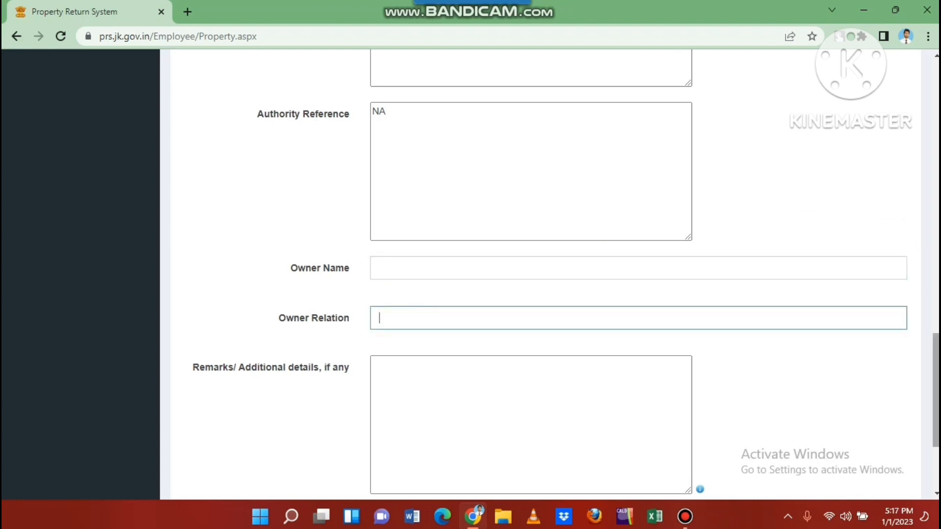
pyautogui.scroll(-1, 565, 414)
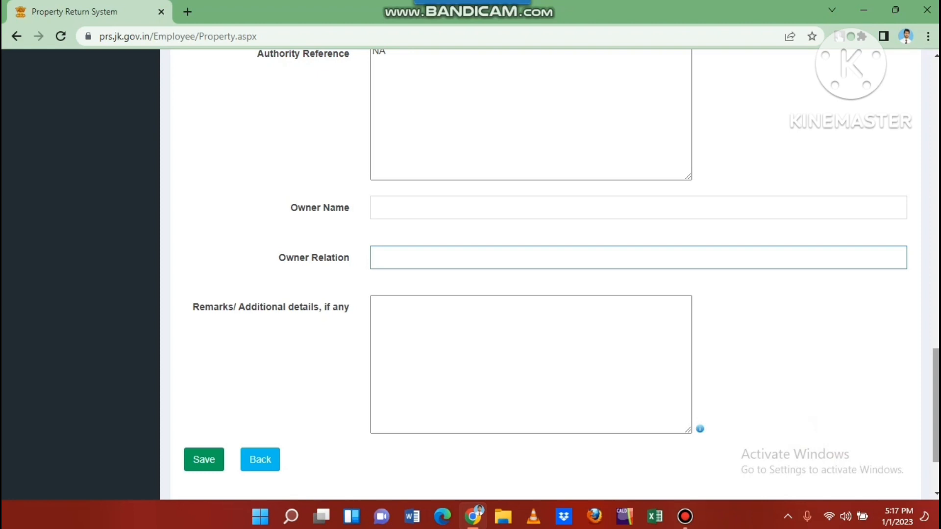
pyautogui.scroll(8, 561, 263)
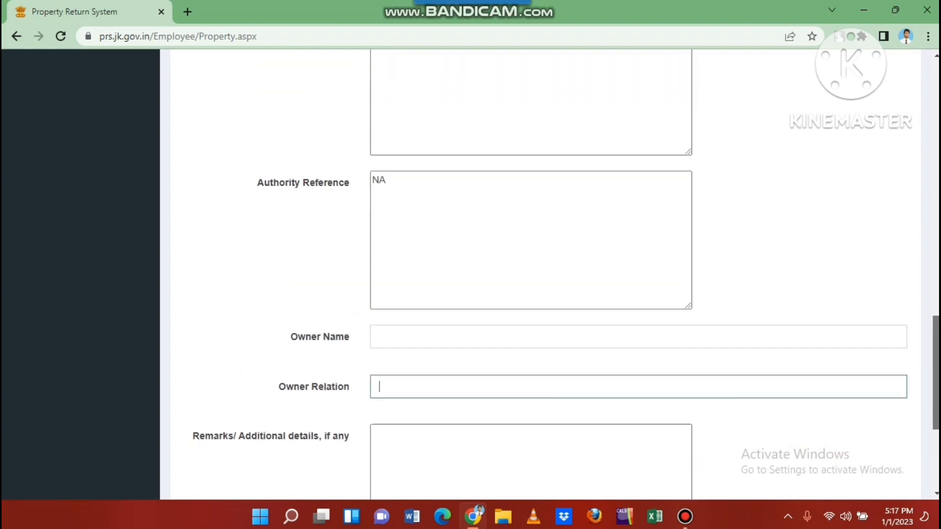
pyautogui.scroll(2, 539, 274)
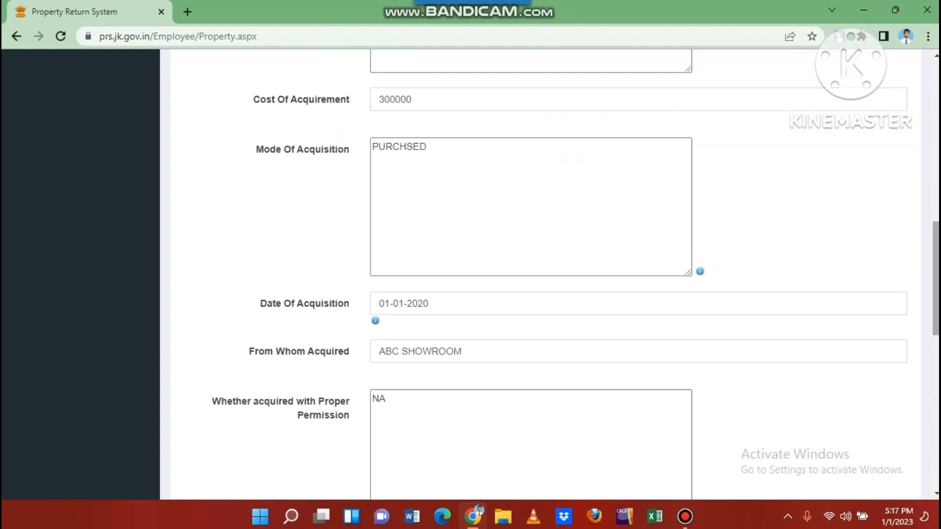
pyautogui.scroll(-1, 539, 275)
pyautogui.scroll(-11, 540, 274)
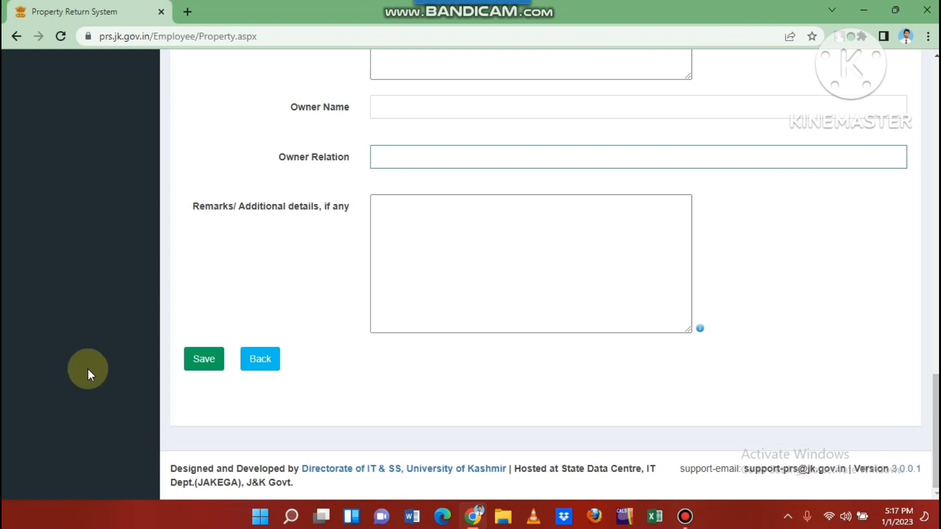
pyautogui.click(260, 362)
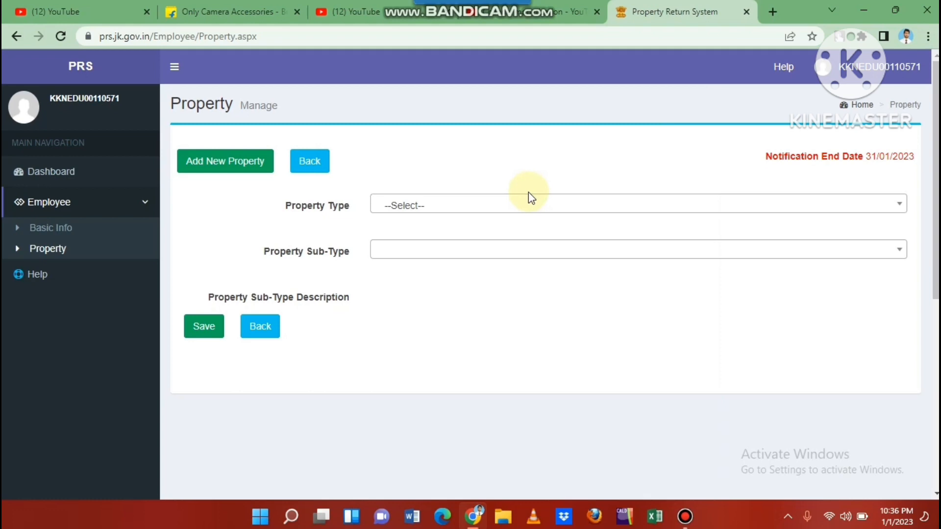
# Step: Set the new entry's property type to Immovable Property and its sub-type to Building Commercial Or Residential
pyautogui.click(507, 208)
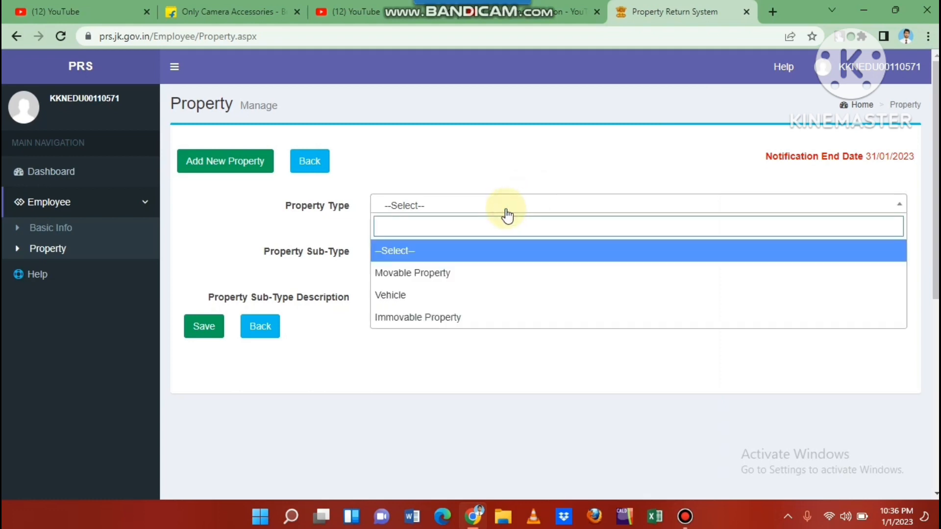
pyautogui.click(461, 317)
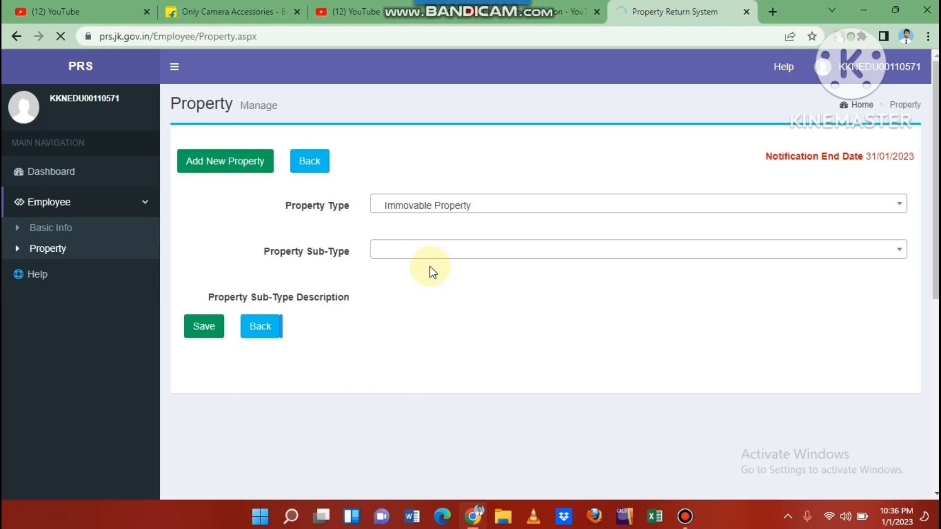
pyautogui.click(420, 255)
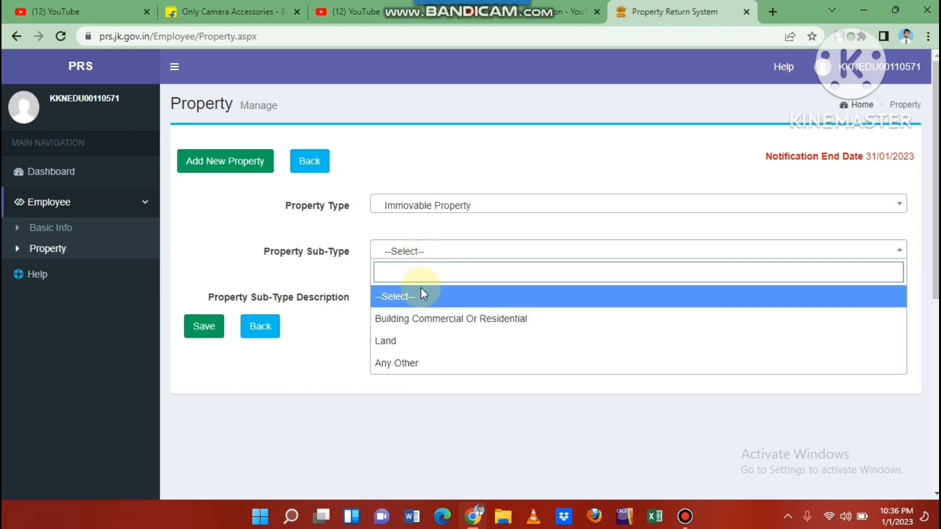
pyautogui.click(422, 322)
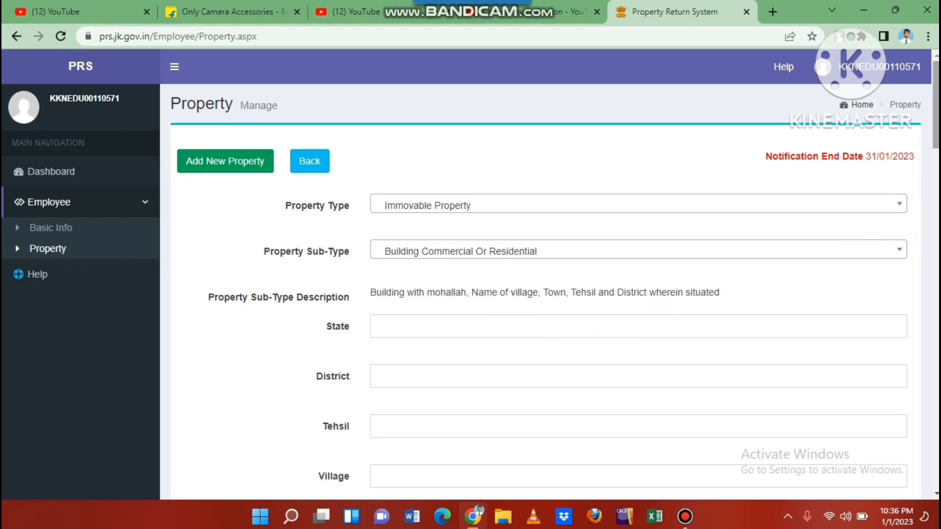
# Step: Examine the building form's location, complete address, property description, date acquired and means acquired fields
pyautogui.moveTo(936, 105); pyautogui.dragTo(936, 157)
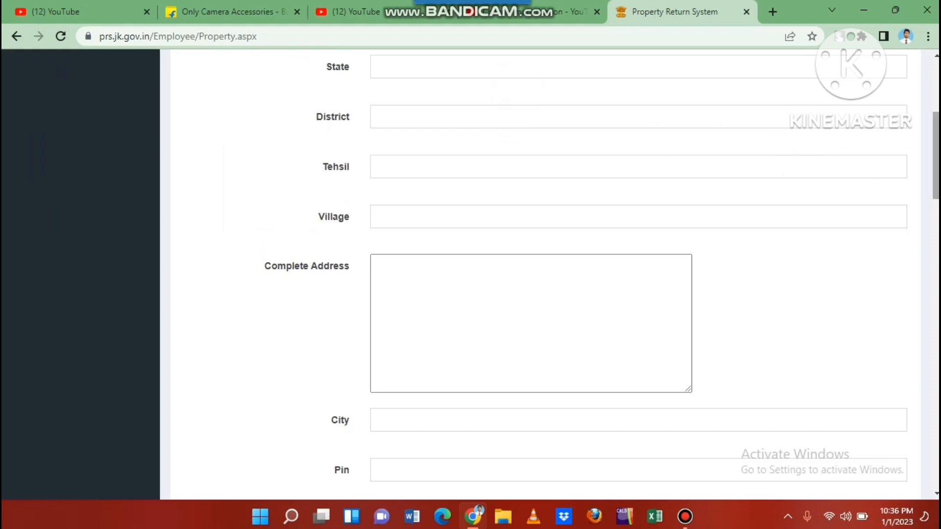
pyautogui.scroll(-1, 936, 157)
pyautogui.scroll(-3, 540, 274)
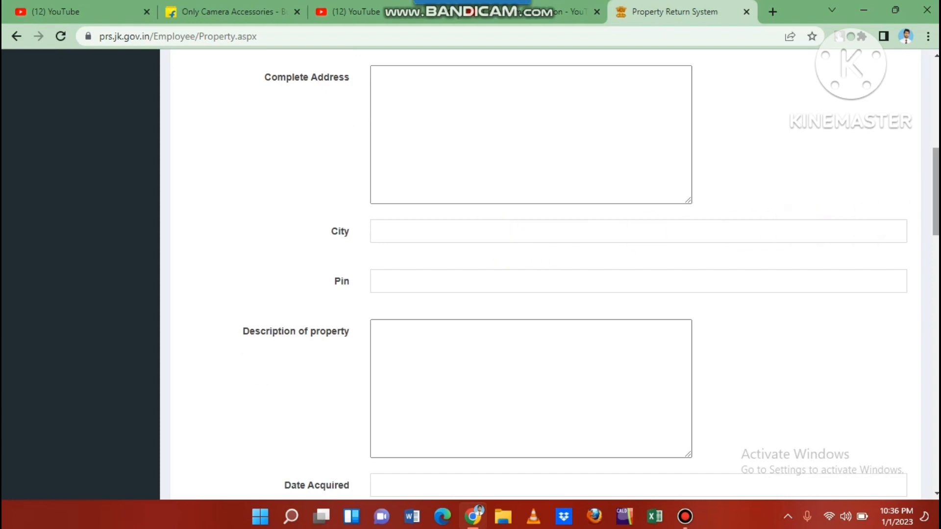
pyautogui.scroll(-2, 540, 275)
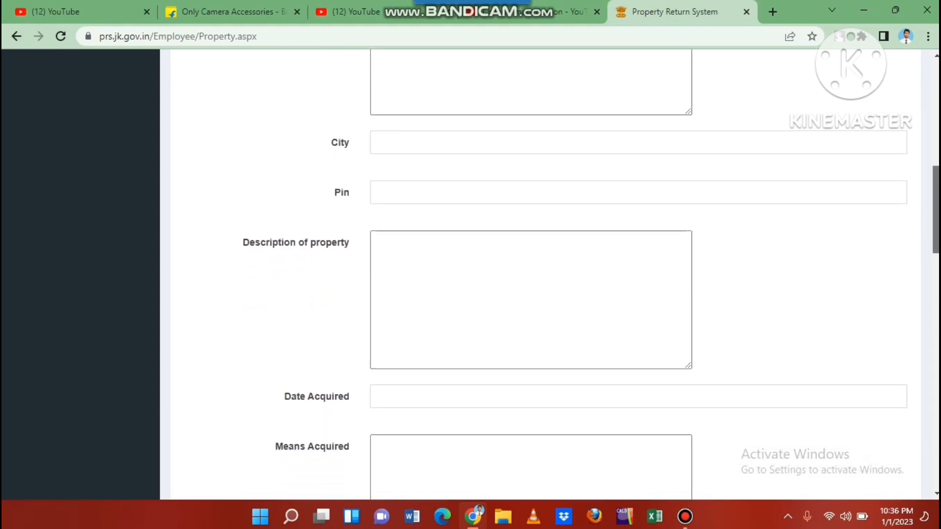
pyautogui.scroll(-1, 539, 275)
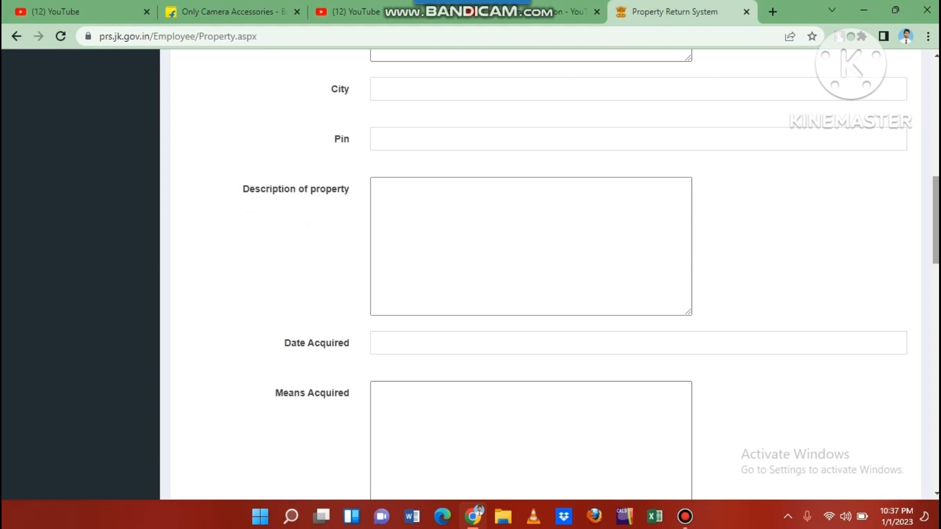
pyautogui.scroll(-3, 540, 274)
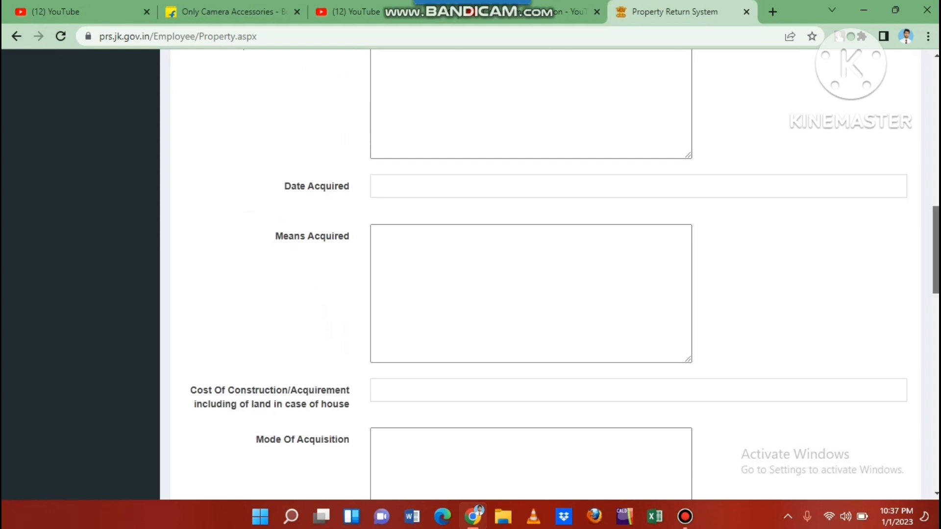
pyautogui.scroll(-2, 539, 275)
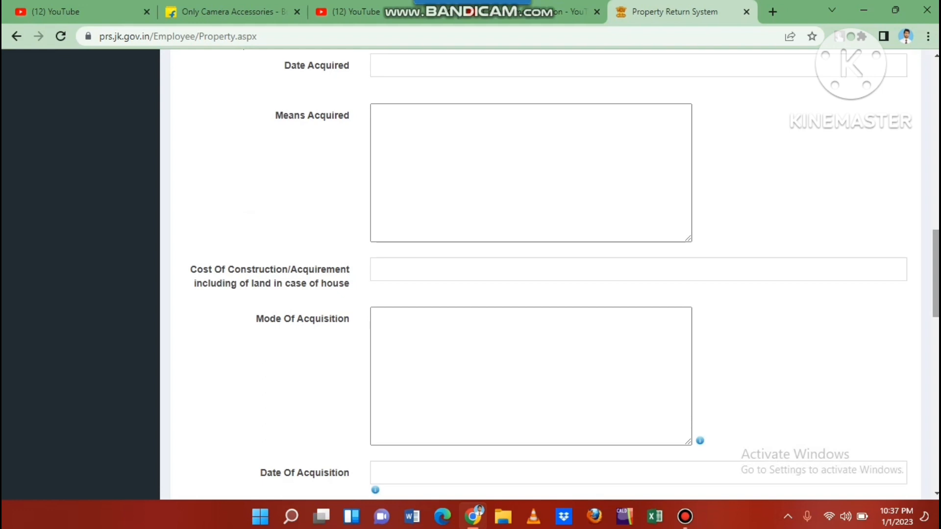
pyautogui.scroll(-2, 540, 274)
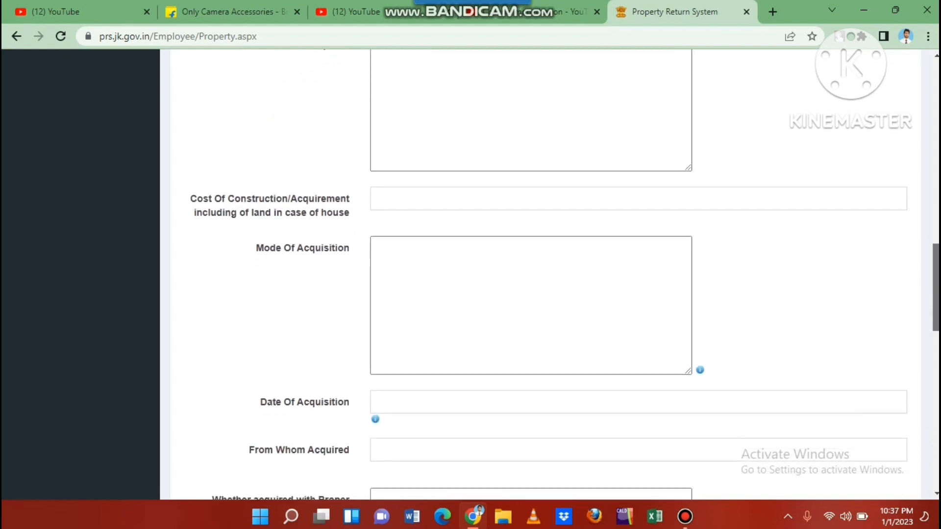
# Step: Examine the building's construction cost, mode and date of acquisition, from whom acquired, proper permission and authority reference fields
pyautogui.moveTo(936, 292); pyautogui.dragTo(936, 295)
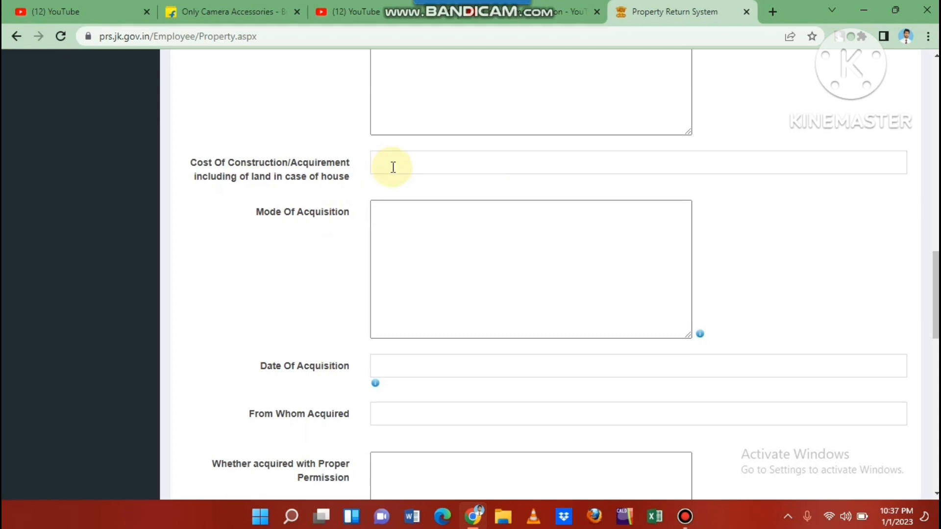
pyautogui.click(415, 235)
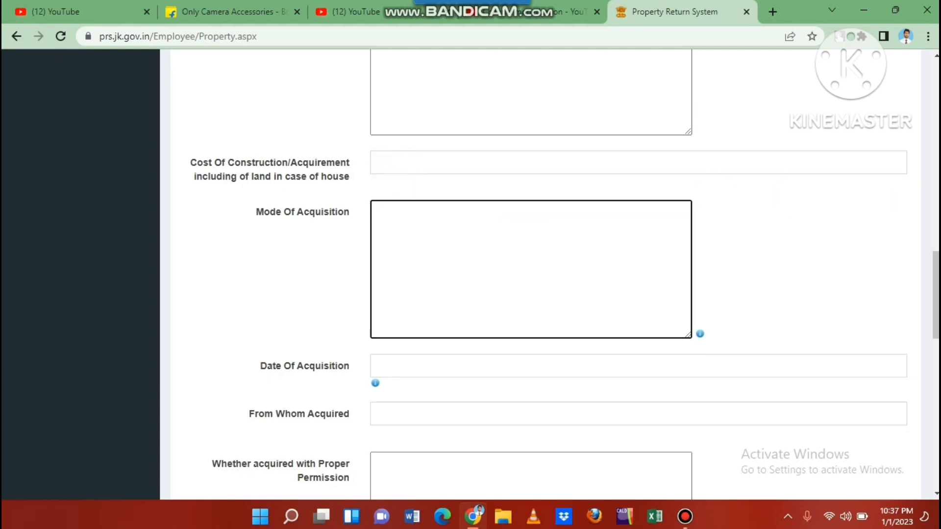
pyautogui.scroll(-2, 540, 274)
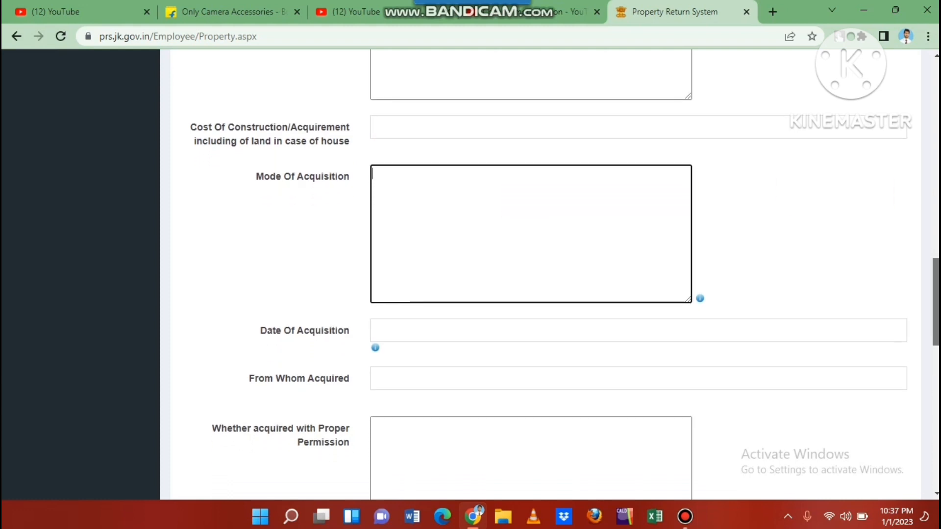
pyautogui.scroll(-2, 539, 274)
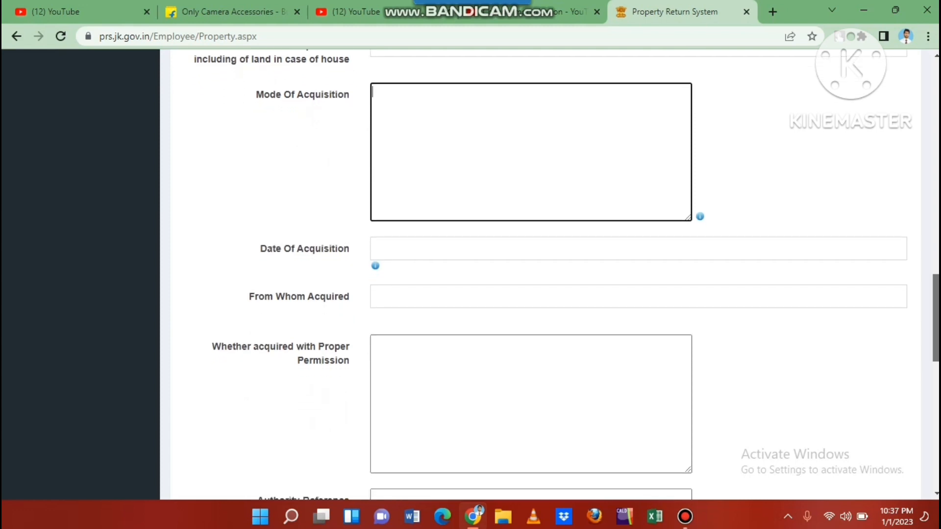
pyautogui.scroll(-2, 540, 274)
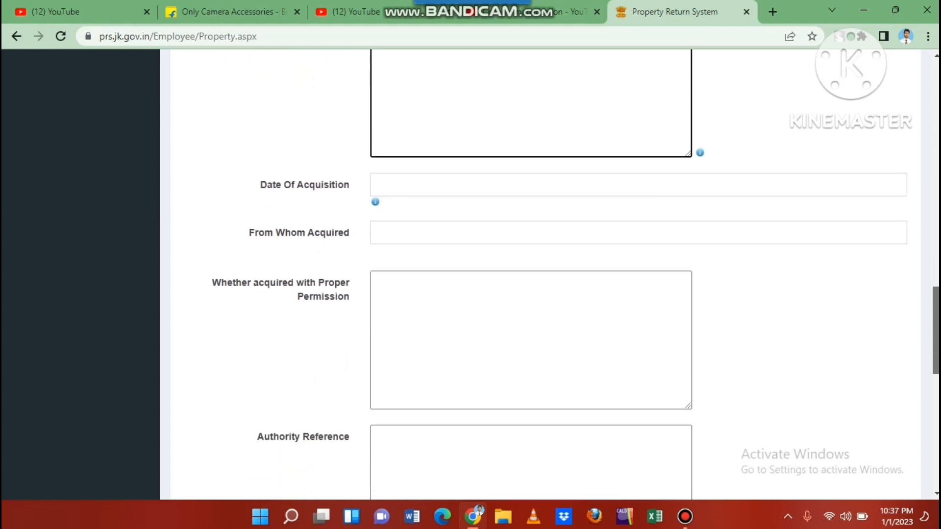
pyautogui.scroll(-1, 539, 274)
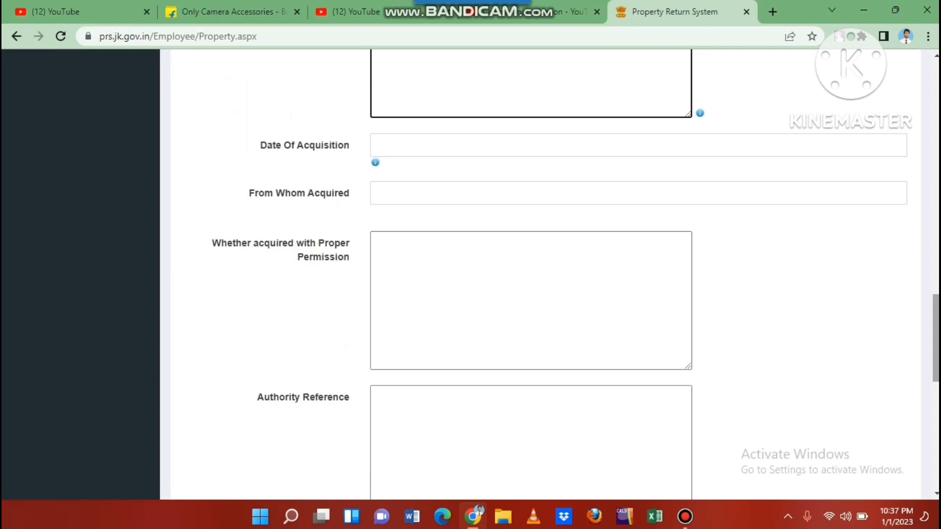
pyautogui.scroll(-2, 539, 274)
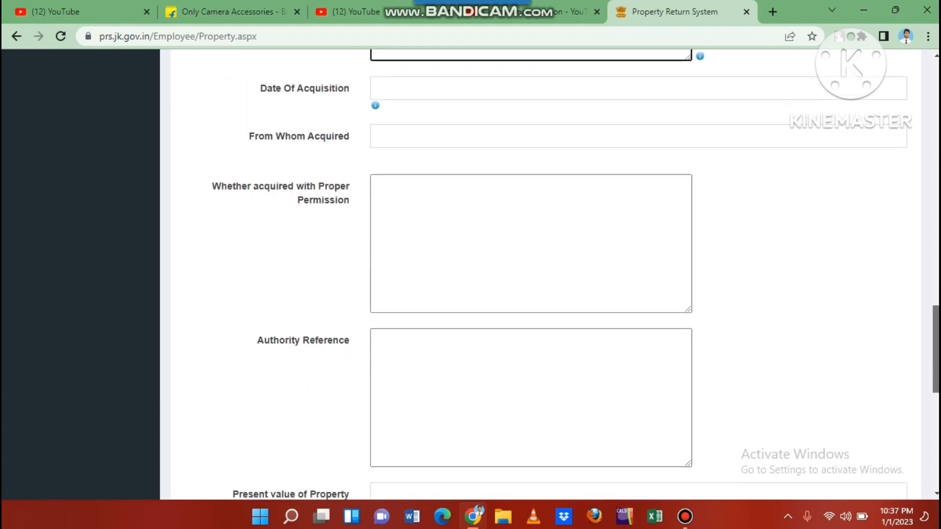
pyautogui.scroll(-1, 539, 275)
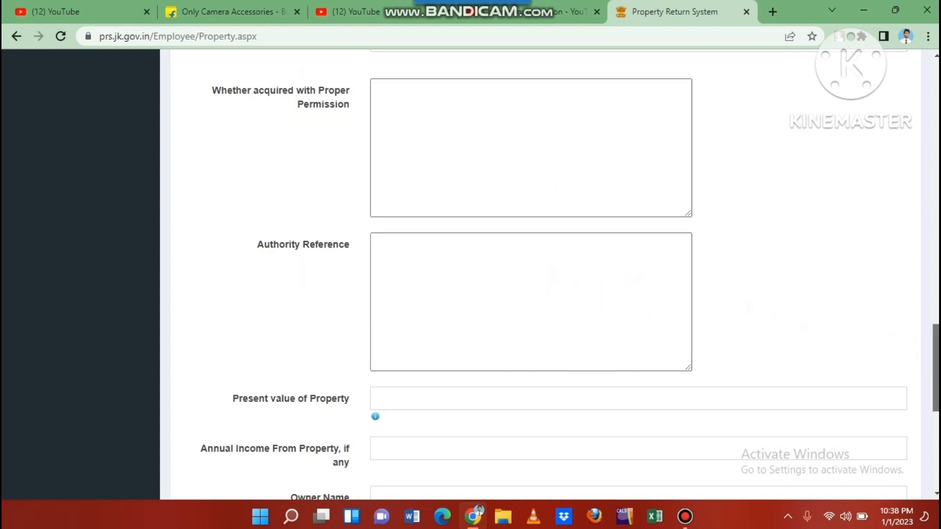
pyautogui.scroll(-1, 554, 274)
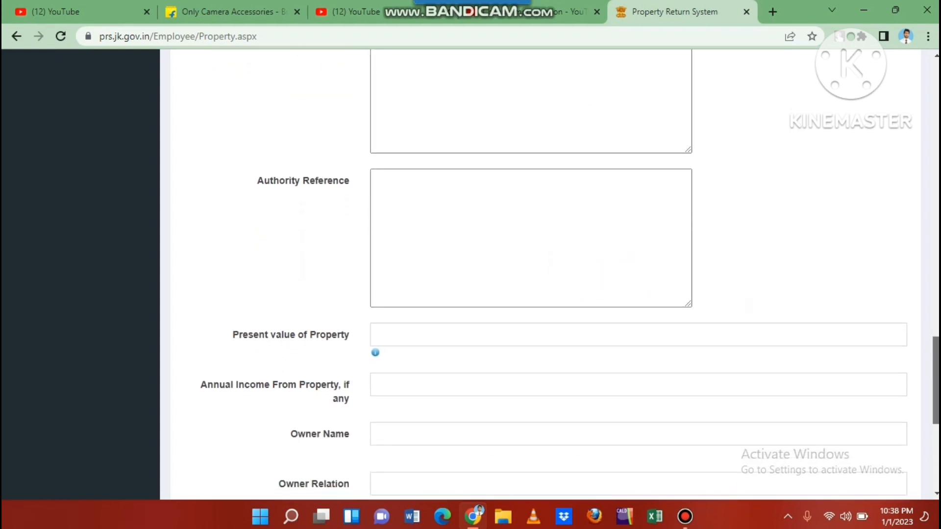
pyautogui.scroll(-2, 496, 257)
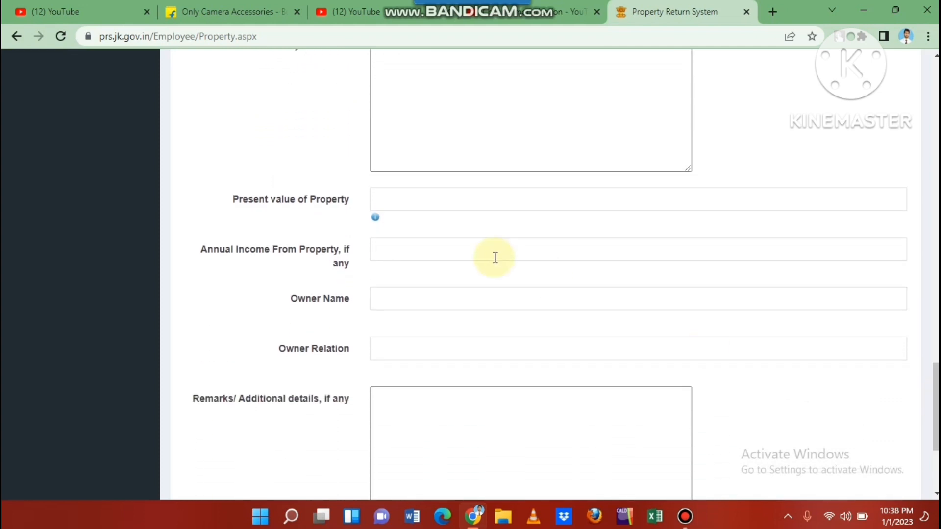
# Step: Examine the building's present value, annual income, owner name, owner relation and remarks fields, and go back without saving
pyautogui.click(397, 198)
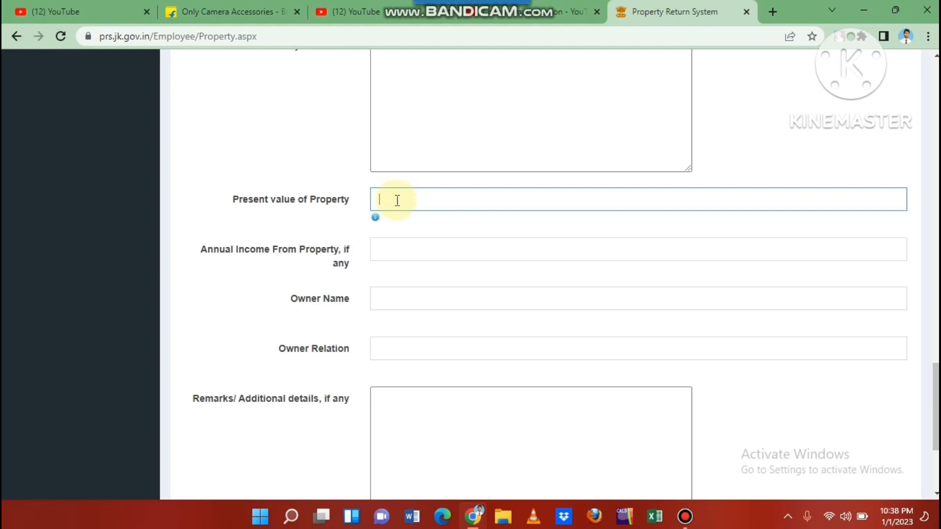
pyautogui.click(407, 251)
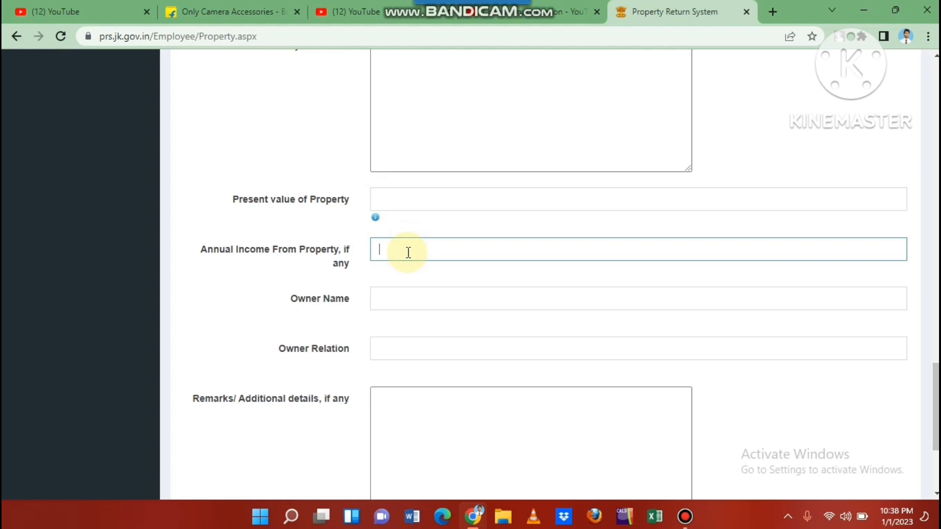
pyautogui.click(406, 295)
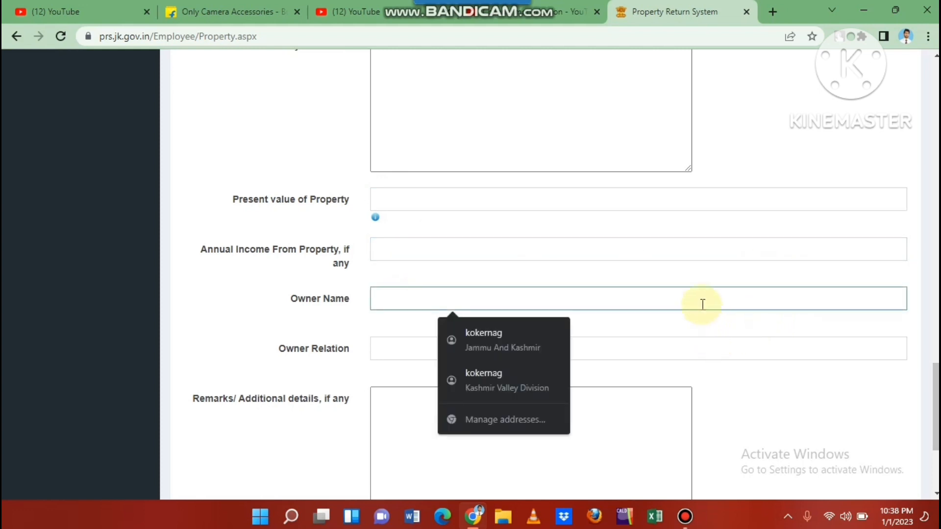
pyautogui.click(685, 254)
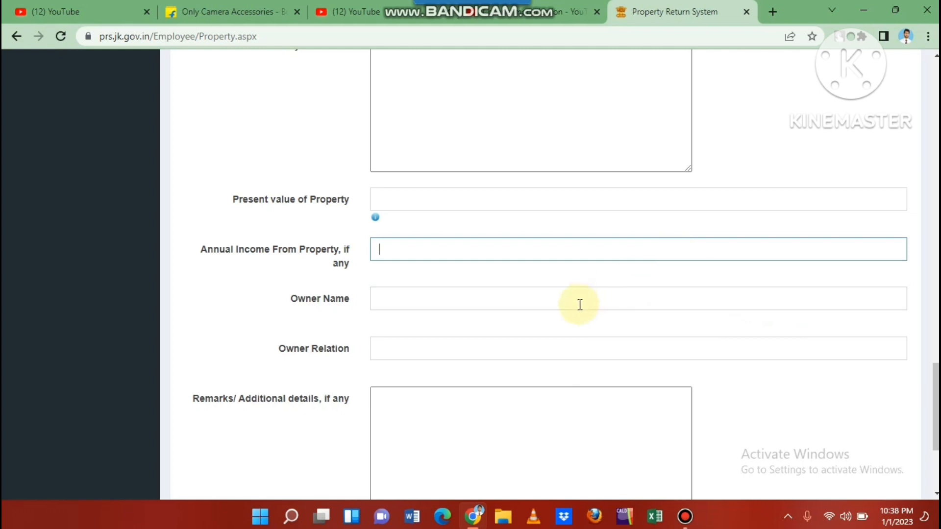
pyautogui.click(563, 322)
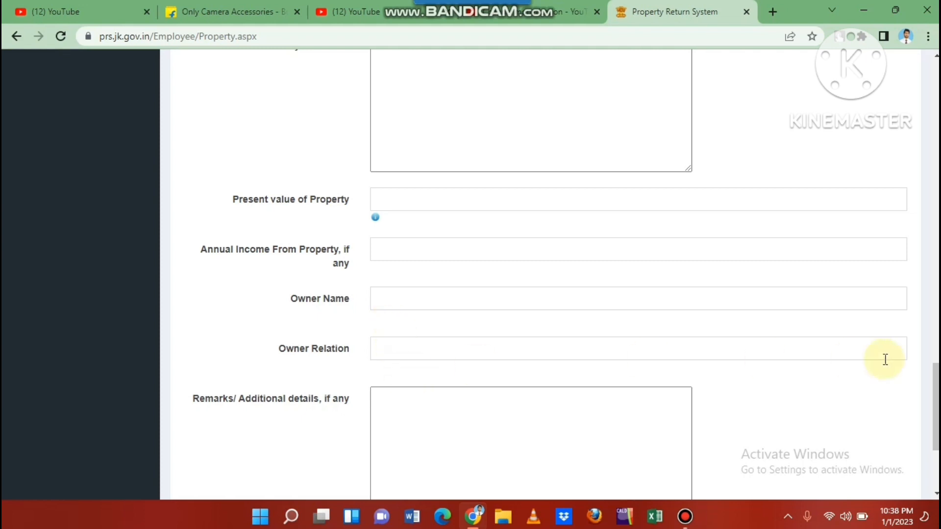
pyautogui.moveTo(937, 392); pyautogui.dragTo(936, 412)
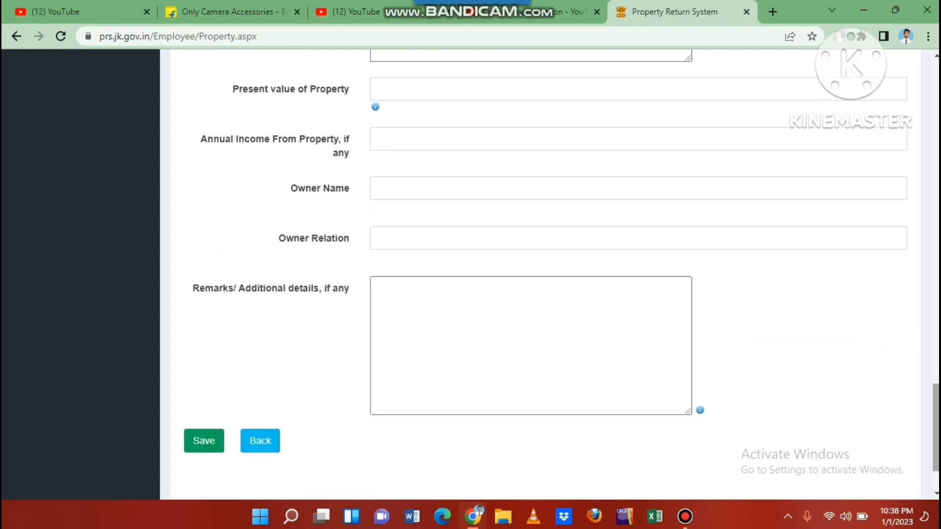
pyautogui.click(414, 401)
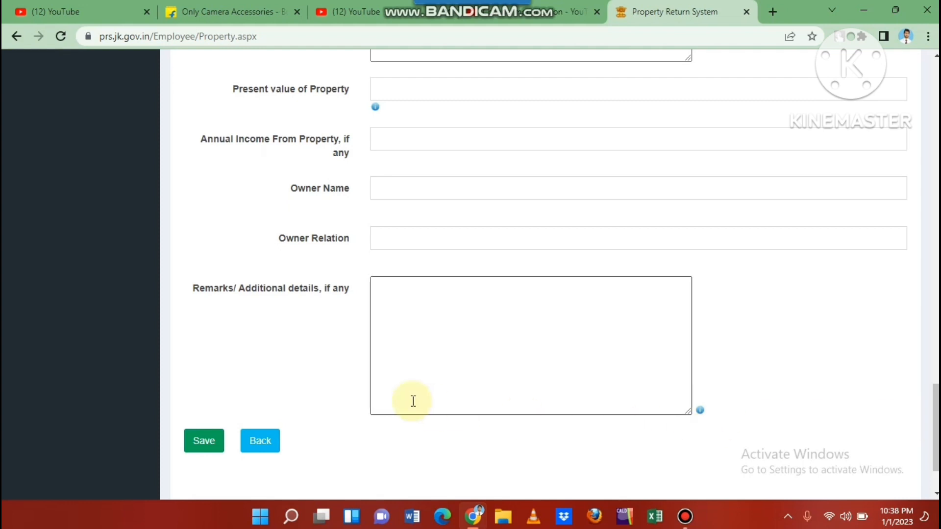
pyautogui.click(276, 443)
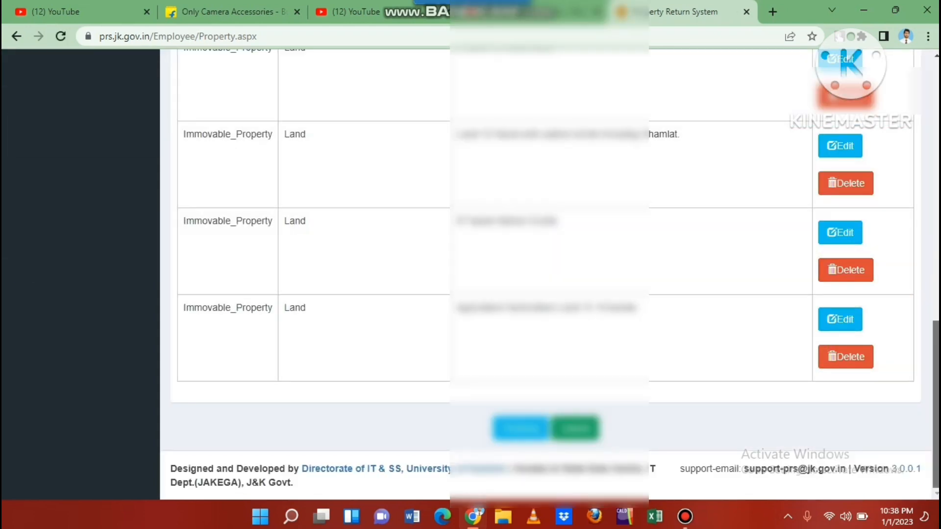
# Step: Start a new property entry with property type Immovable Property and sub-type Land
pyautogui.click(241, 164)
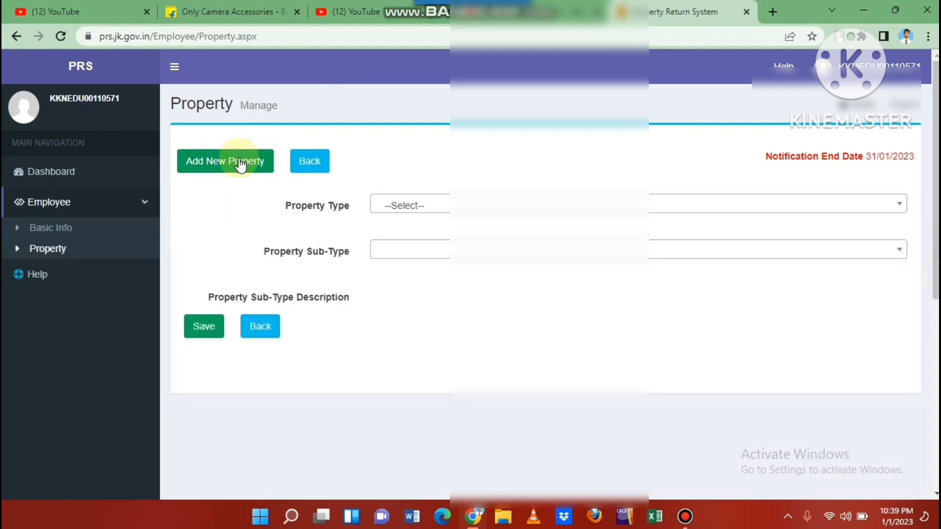
pyautogui.click(393, 206)
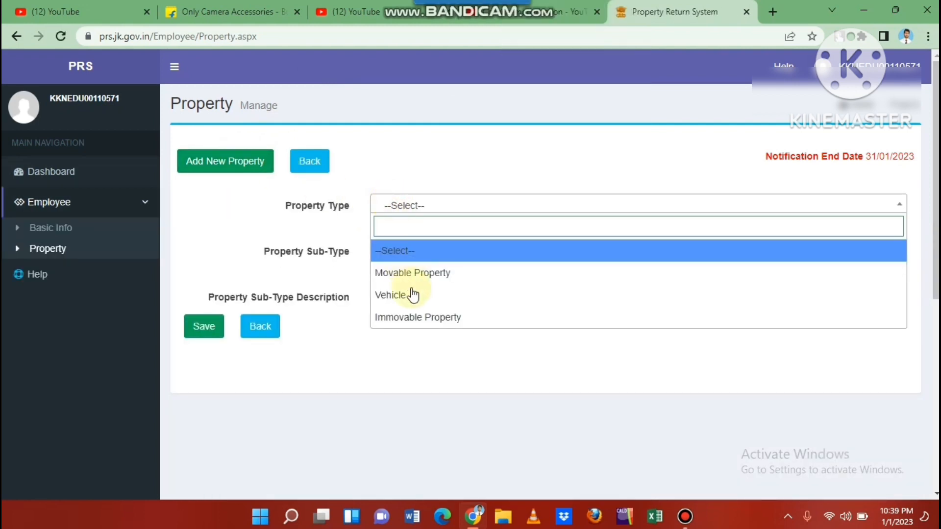
pyautogui.click(417, 318)
pyautogui.click(406, 252)
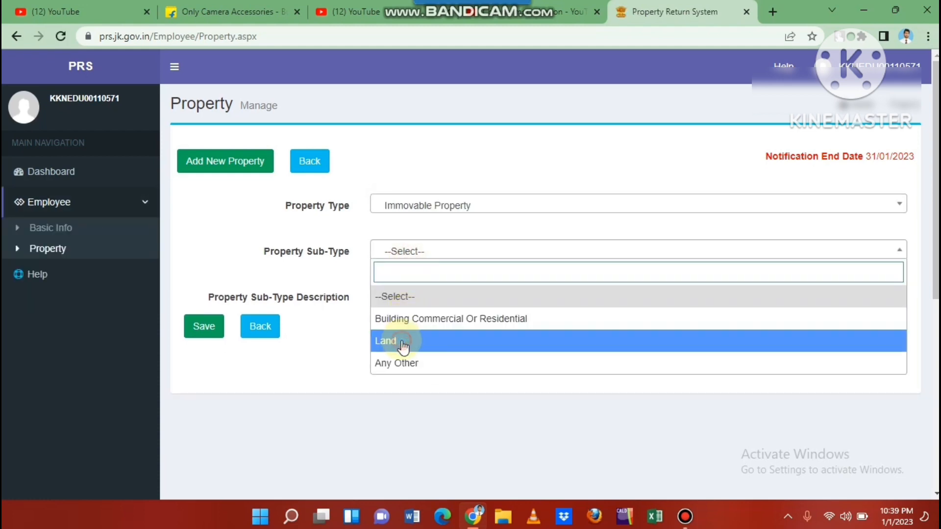
pyautogui.click(402, 342)
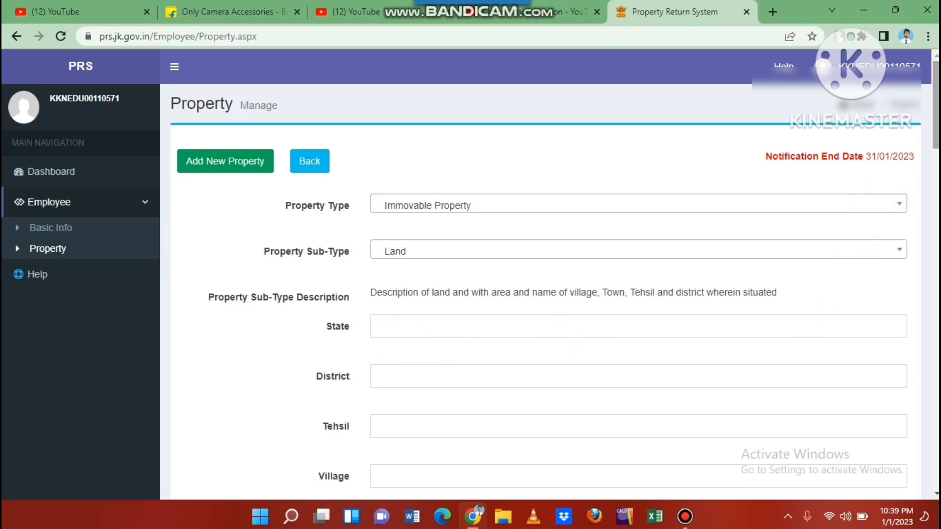
# Step: Examine the land form's state, district, tehsil, village, complete address, city, pin and property description fields
pyautogui.scroll(-4, 471, 275)
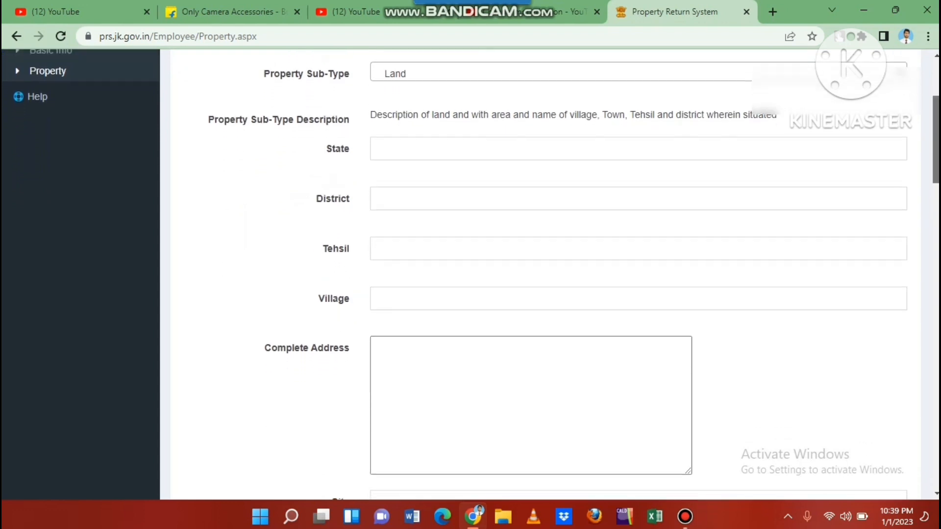
pyautogui.scroll(-1, 471, 275)
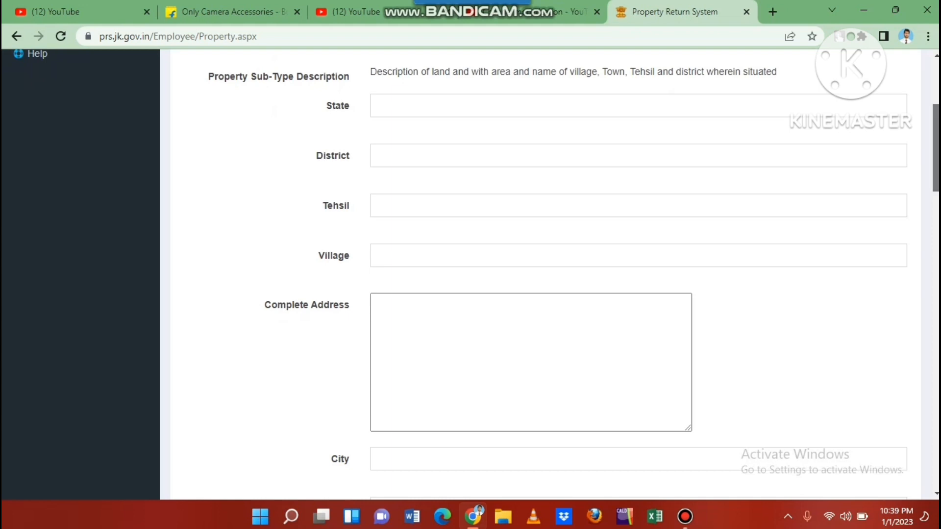
pyautogui.scroll(-4, 471, 274)
pyautogui.scroll(-1, 471, 275)
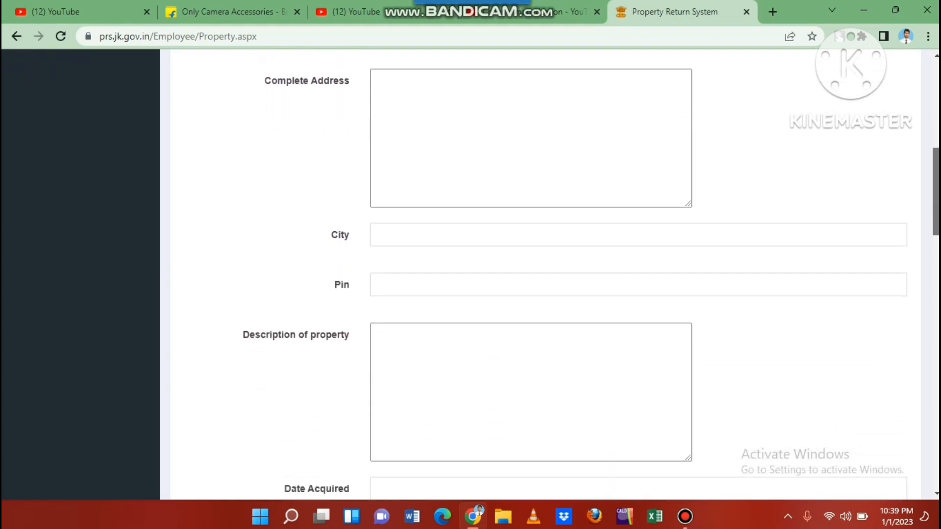
pyautogui.click(454, 234)
pyautogui.click(410, 272)
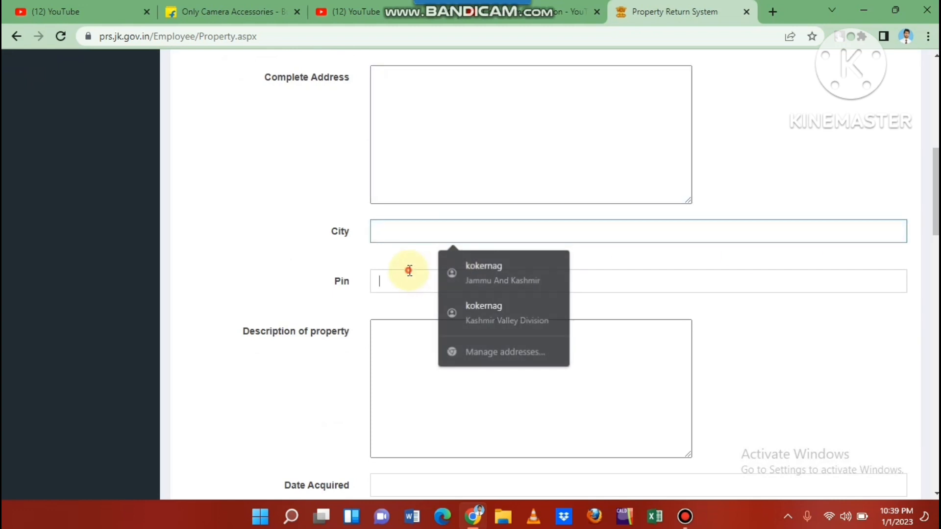
pyautogui.click(427, 344)
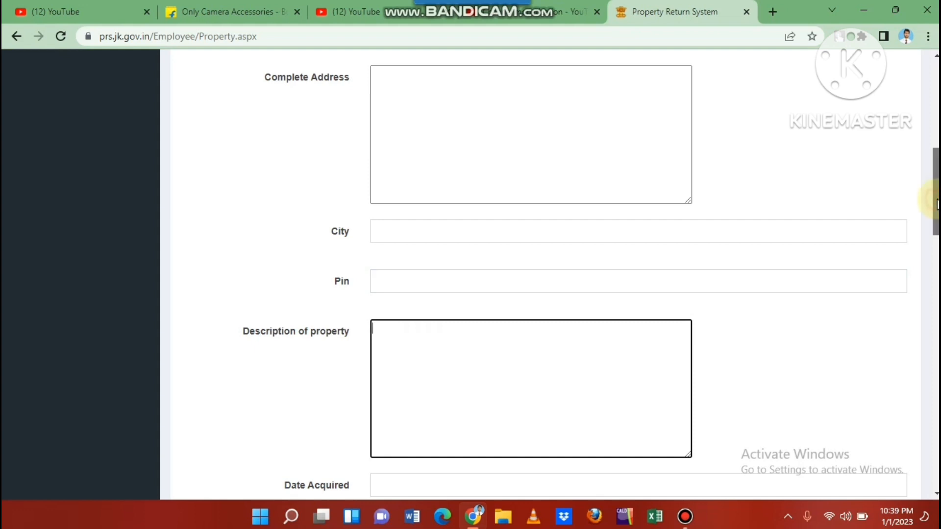
# Step: Examine the land form's date acquired and means acquired fields
pyautogui.moveTo(938, 205); pyautogui.dragTo(940, 218)
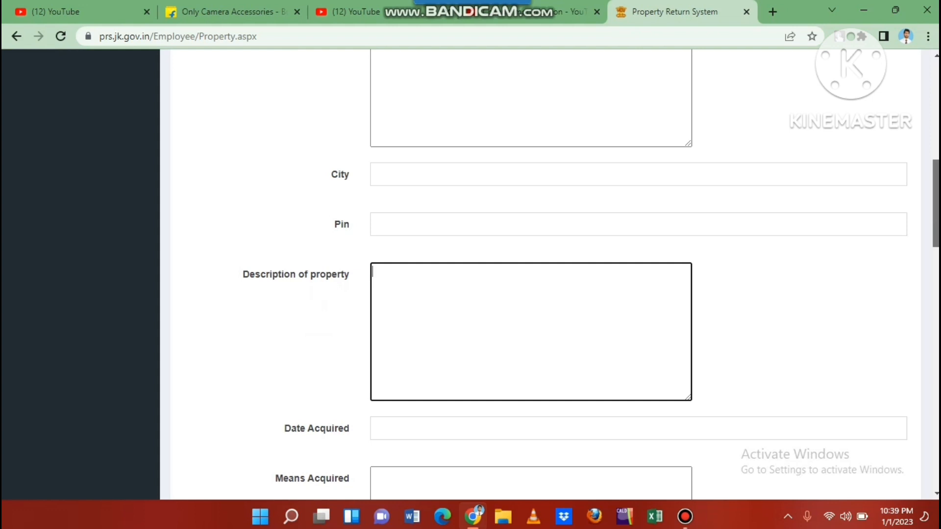
pyautogui.moveTo(940, 217); pyautogui.dragTo(939, 255)
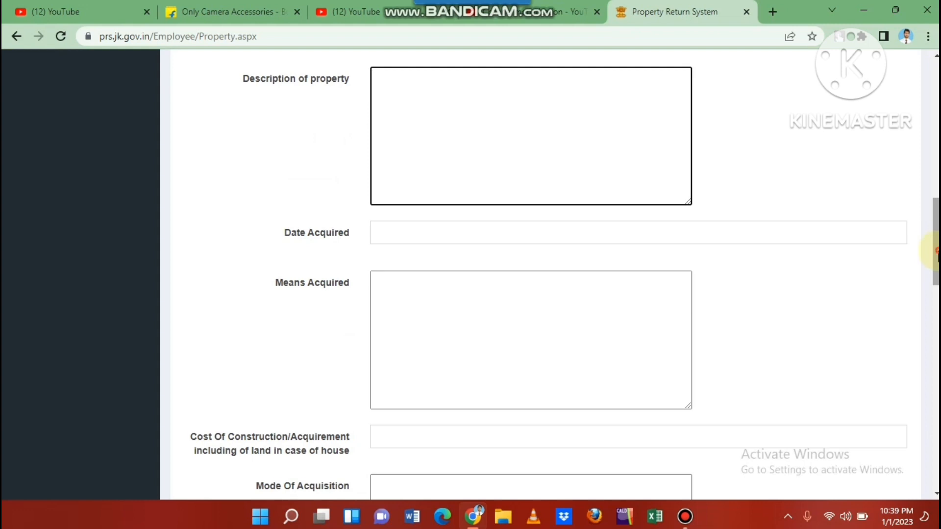
pyautogui.moveTo(938, 255); pyautogui.dragTo(938, 272)
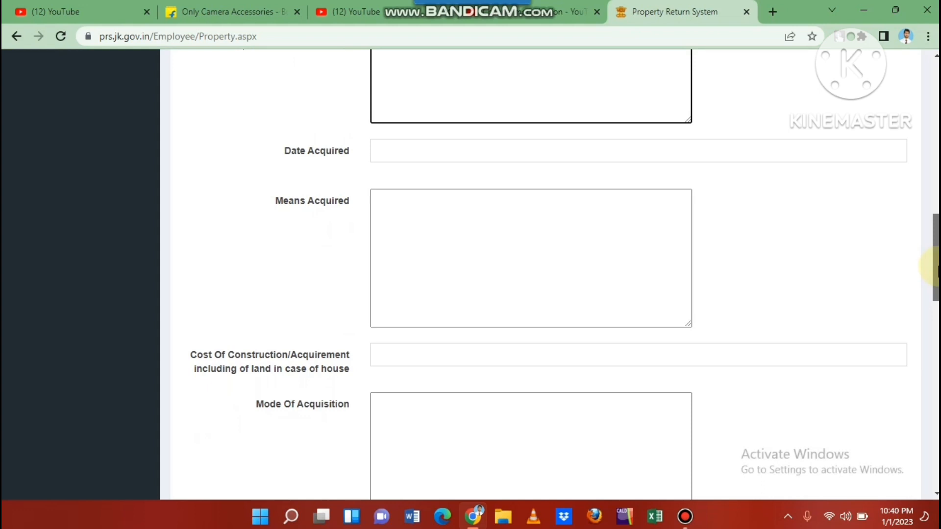
pyautogui.click(473, 206)
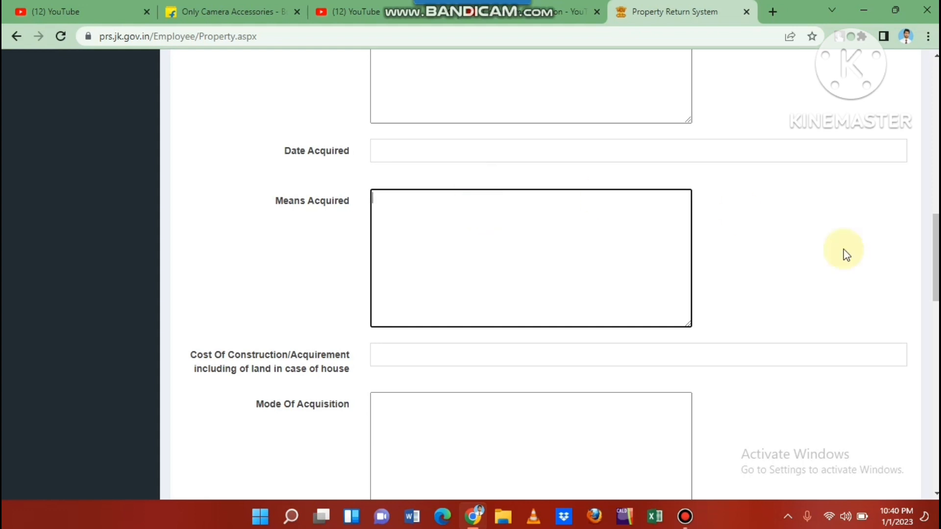
# Step: Examine the land's acquirement cost, mode and date of acquisition, from whom acquired, proper permission and authority reference fields
pyautogui.moveTo(936, 230); pyautogui.dragTo(936, 282)
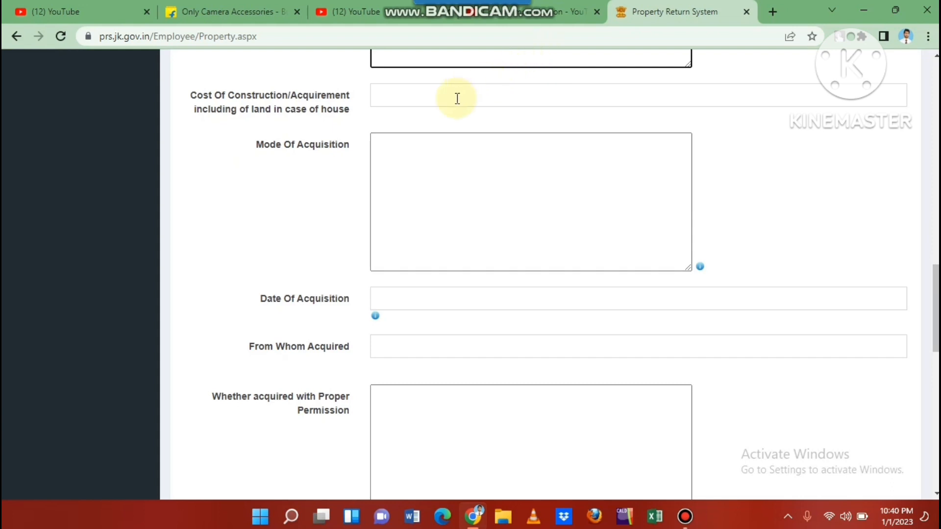
pyautogui.click(434, 178)
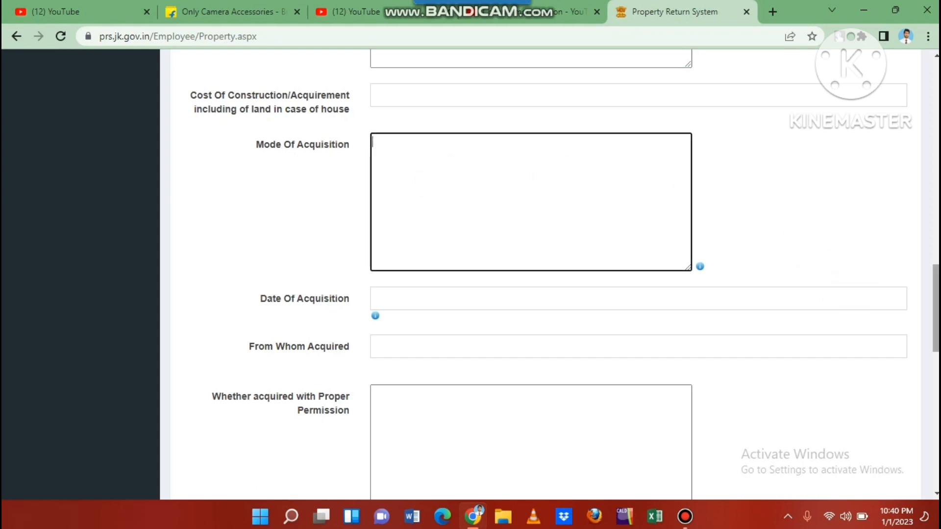
pyautogui.scroll(-3, 539, 274)
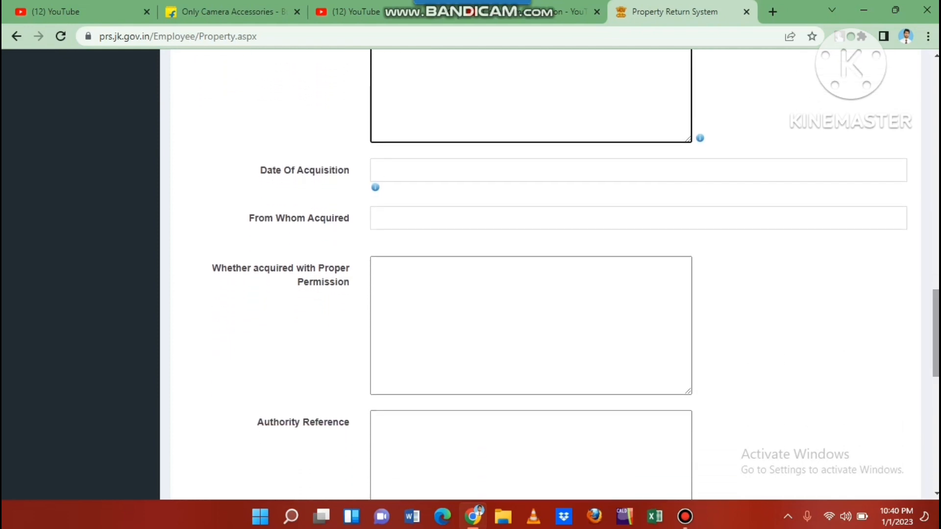
pyautogui.click(648, 225)
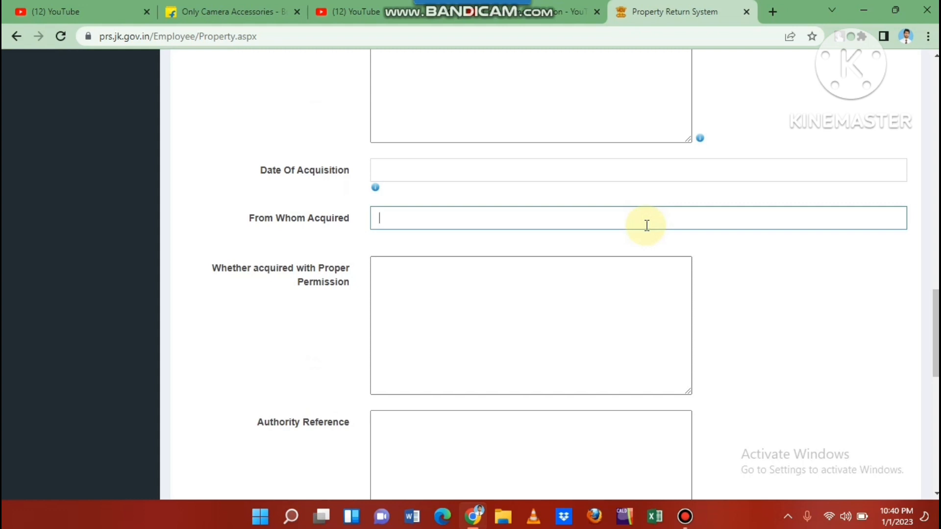
pyautogui.click(567, 342)
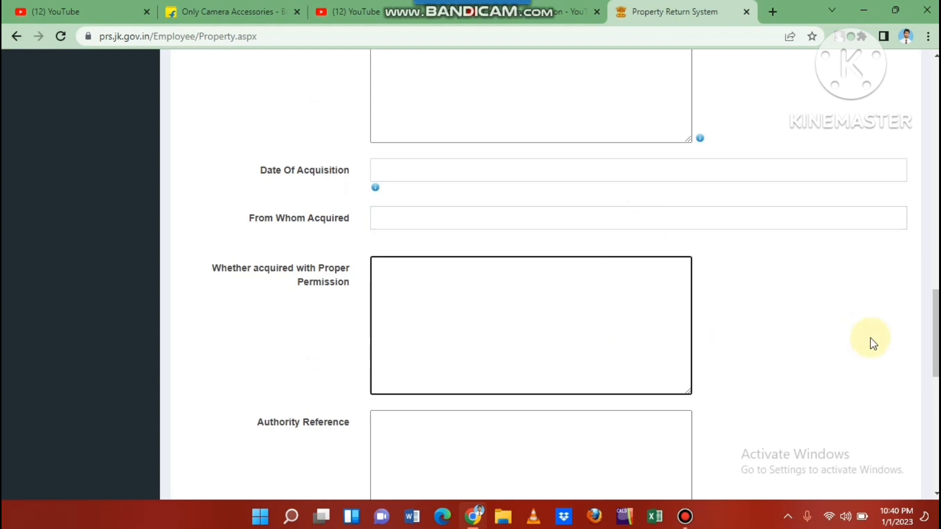
pyautogui.moveTo(936, 338); pyautogui.dragTo(936, 376)
pyautogui.click(564, 284)
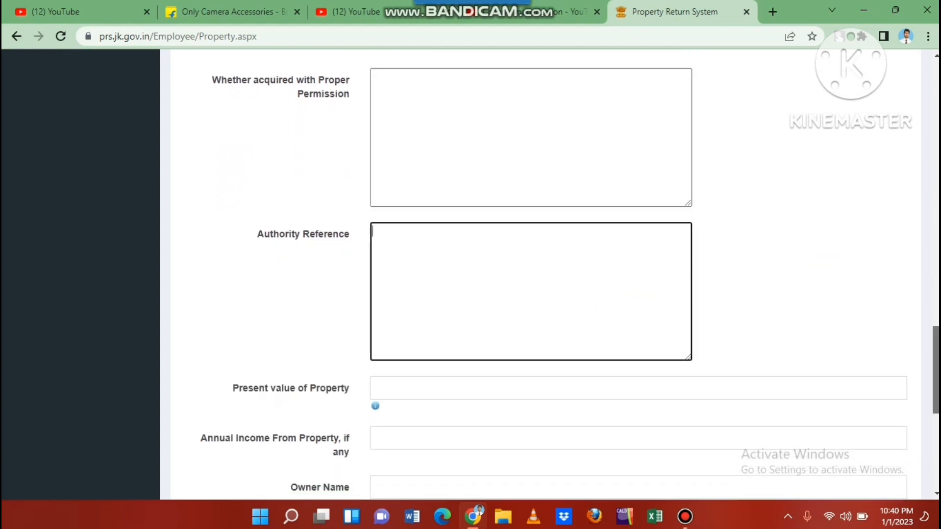
# Step: Examine the land's present value, annual income, owner name, owner relation and remarks fields
pyautogui.scroll(-3, 759, 341)
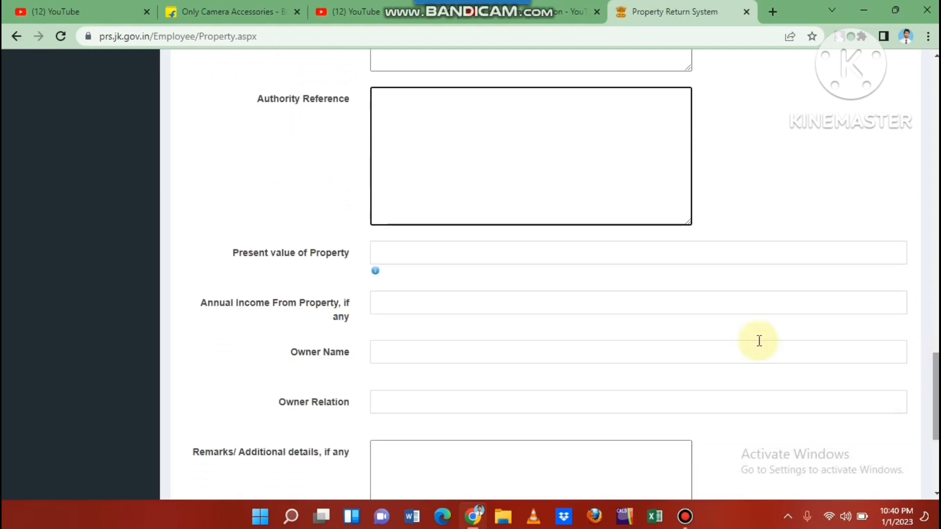
pyautogui.click(477, 254)
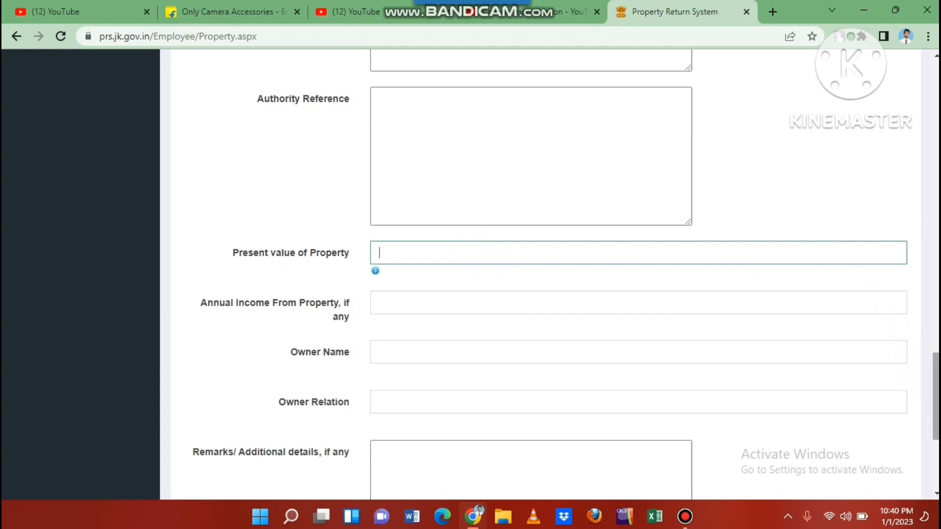
pyautogui.scroll(-2, 936, 397)
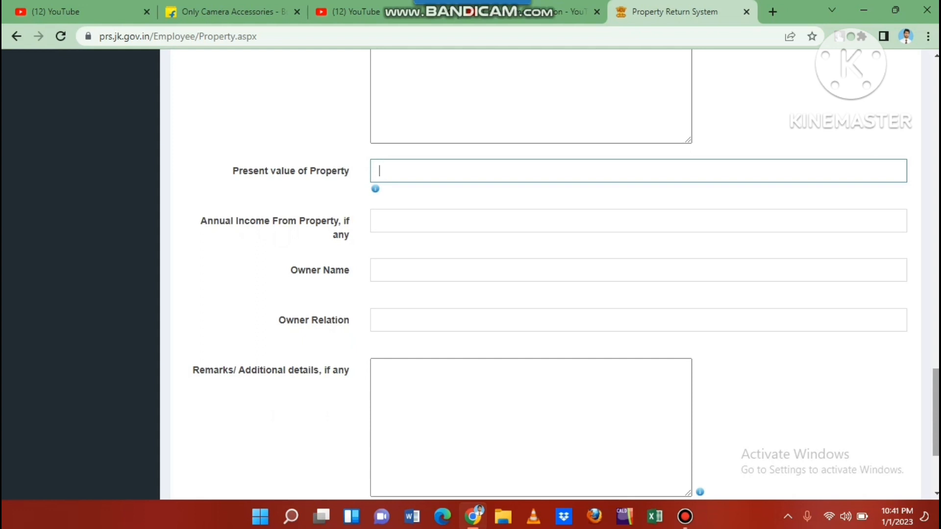
pyautogui.scroll(-1, 539, 274)
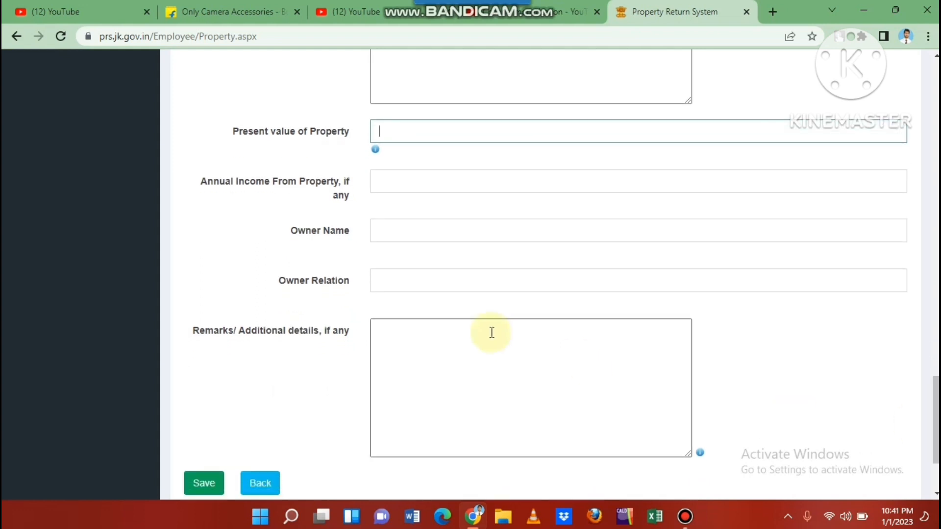
pyautogui.click(392, 177)
pyautogui.click(408, 223)
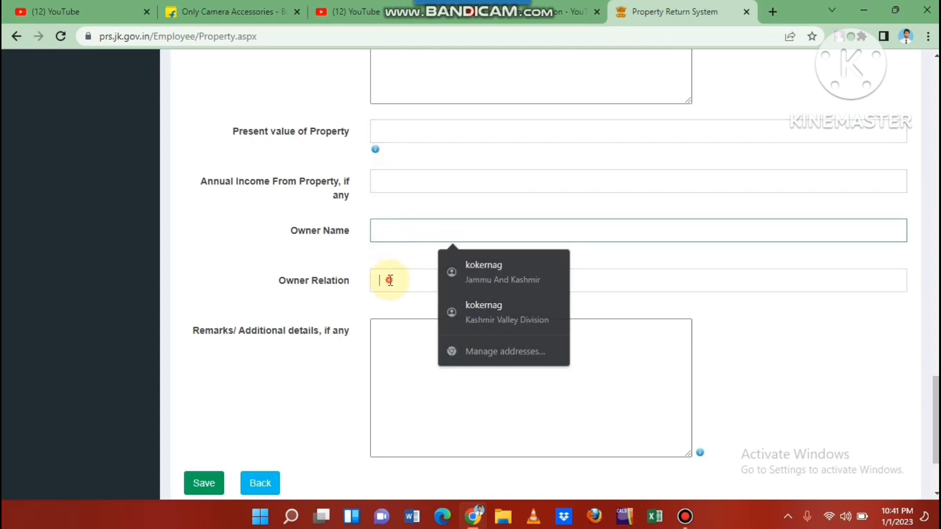
pyautogui.click(384, 280)
pyautogui.click(390, 230)
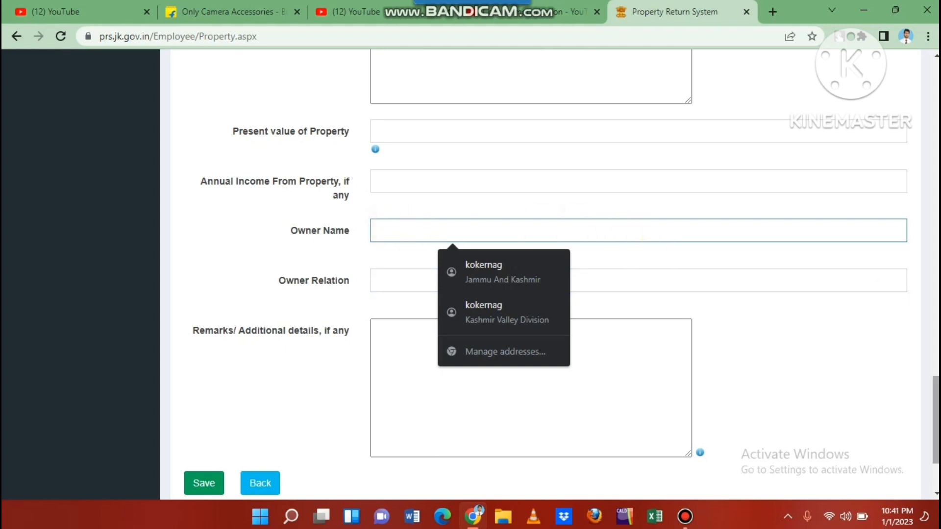
pyautogui.scroll(-2, 920, 412)
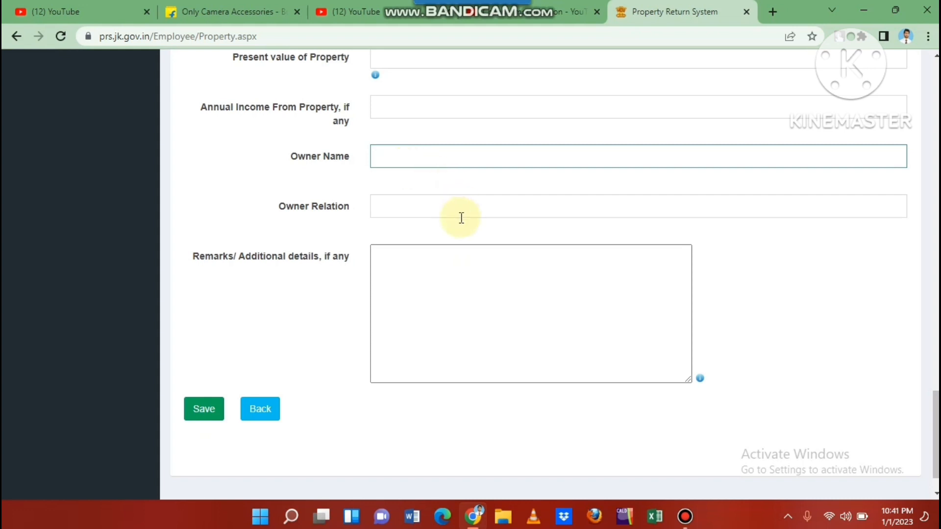
pyautogui.click(462, 285)
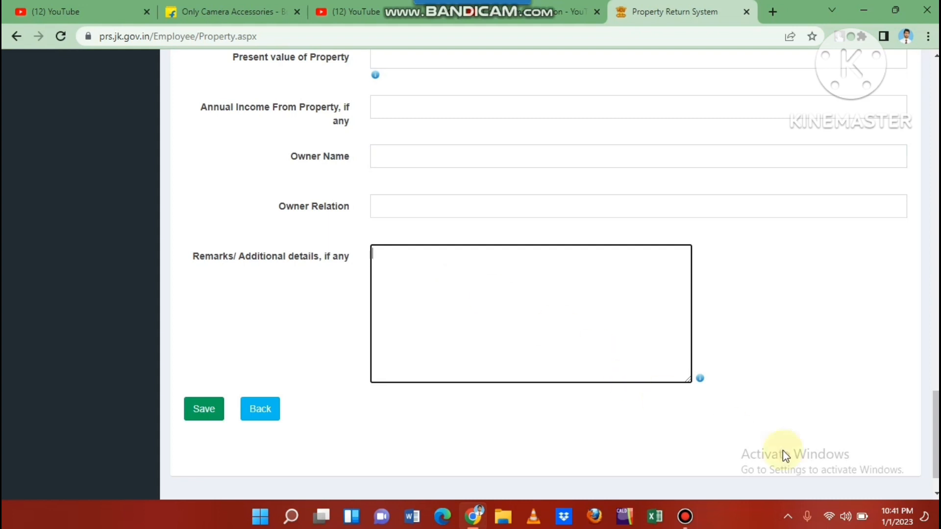
# Step: Leave the land entry without saving it and open the Dashboard
pyautogui.scroll(20, 365, 233)
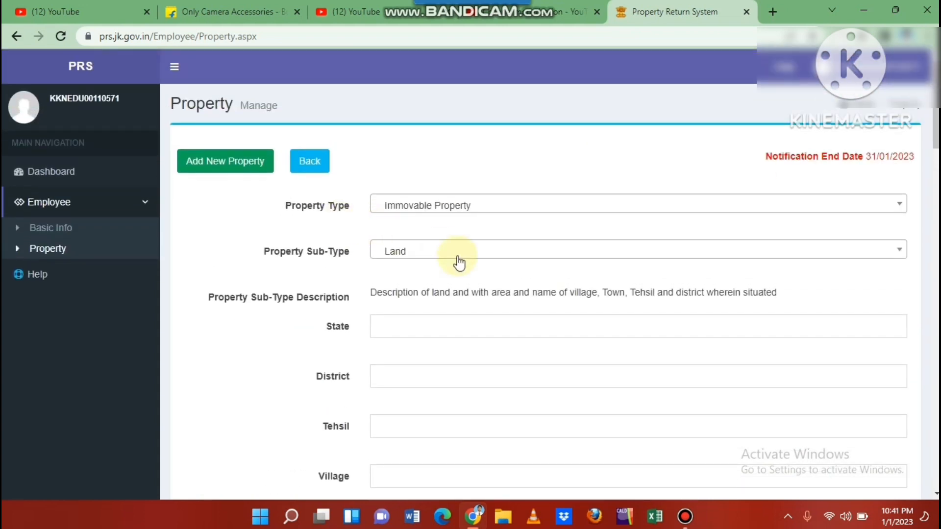
pyautogui.click(51, 181)
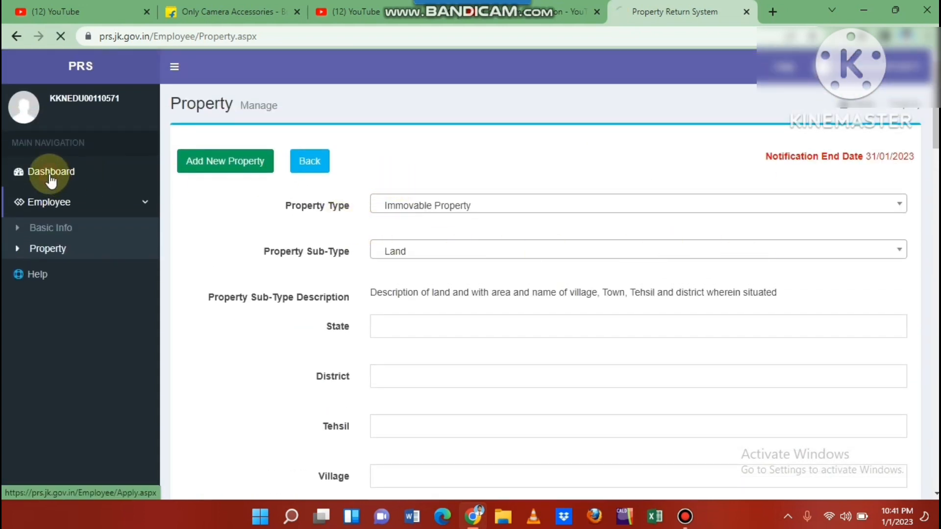